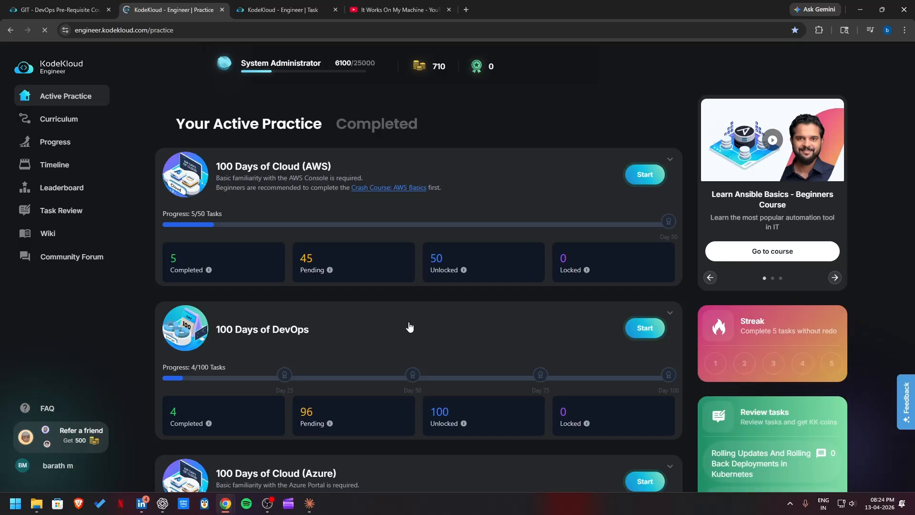
Step: Expand the 100 Days of Cloud (Azure) task list and switch to the lab task for creating an Azure virtual machine
{"action": "scroll", "coordinate": [408, 324], "scroll_direction": "down", "scroll_amount": 1}
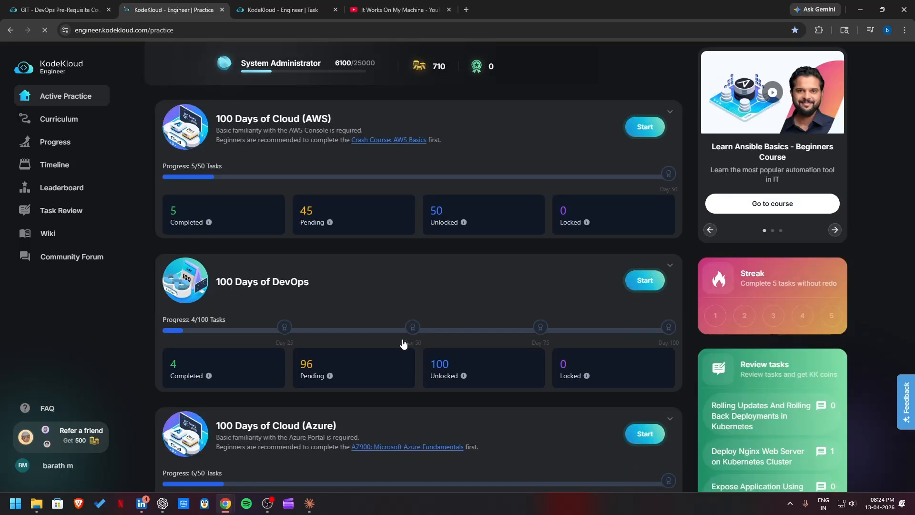
{"action": "left_click", "coordinate": [645, 434]}
{"action": "scroll", "coordinate": [410, 274], "scroll_direction": "up", "scroll_amount": 1}
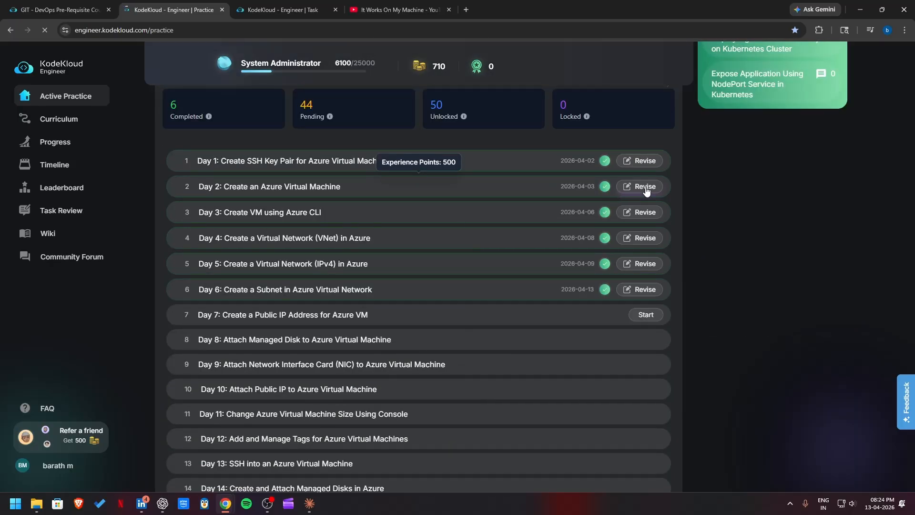
{"action": "left_click", "coordinate": [269, 7]}
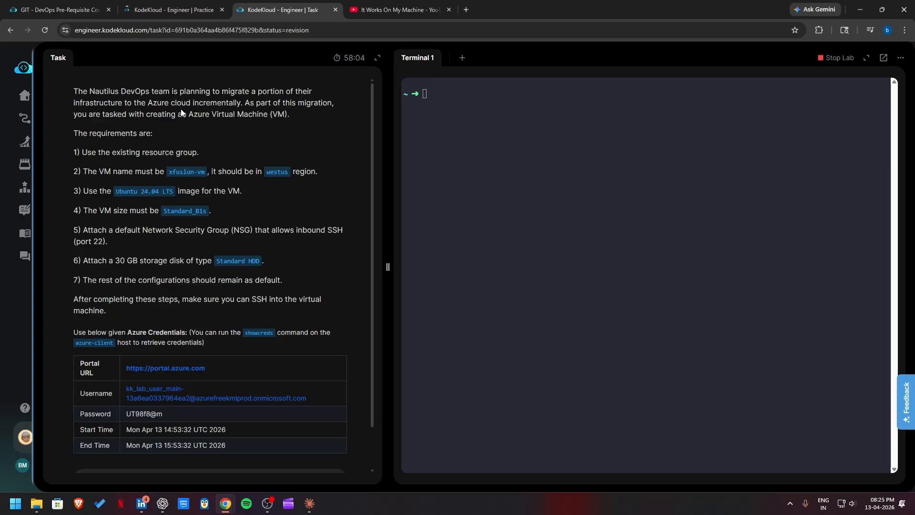
Step: Open the Azure portal from the lab task and enter the provided lab username to sign in with another account
{"action": "left_click", "coordinate": [157, 369]}
{"action": "left_click", "coordinate": [277, 18]}
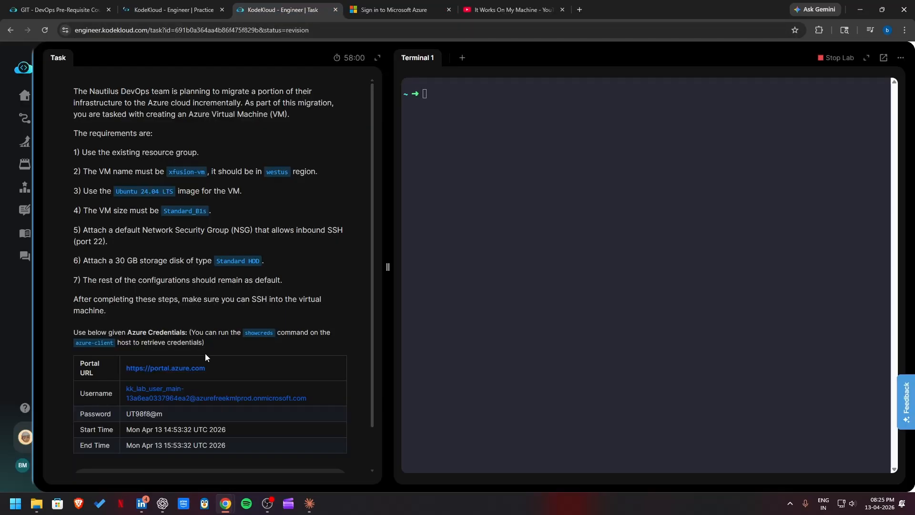
{"action": "left_click_drag", "start_coordinate": [315, 399], "coordinate": [127, 391]}
{"action": "right_click", "coordinate": [128, 392]}
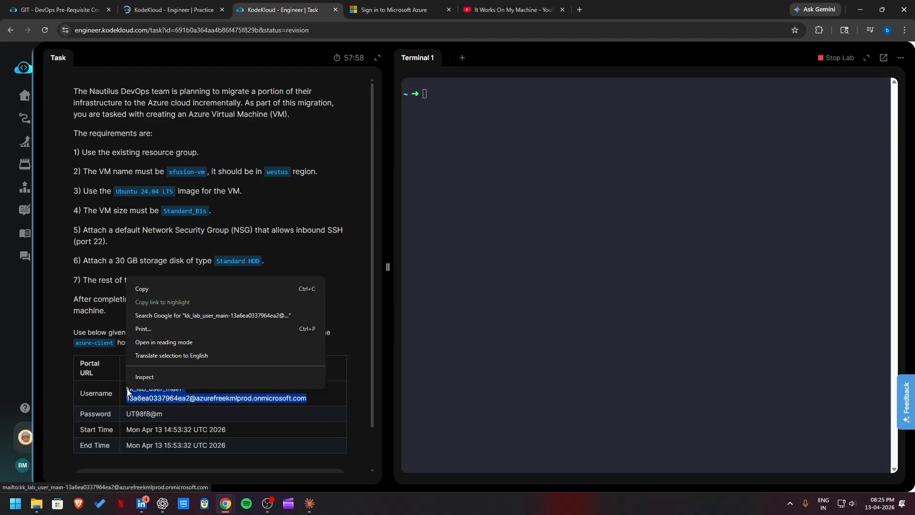
{"action": "left_click", "coordinate": [154, 289]}
{"action": "left_click", "coordinate": [387, 9]}
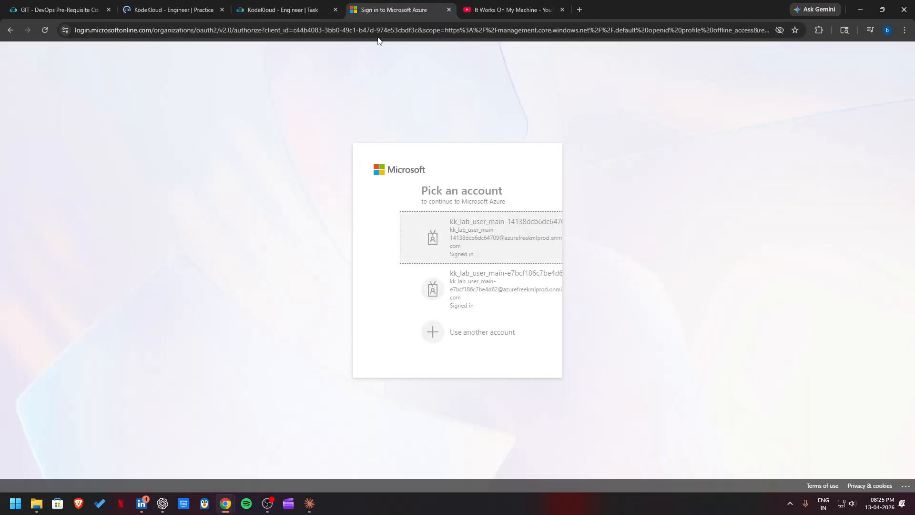
{"action": "left_click", "coordinate": [423, 331]}
{"action": "left_click", "coordinate": [404, 226]}
{"action": "right_click", "coordinate": [404, 231]}
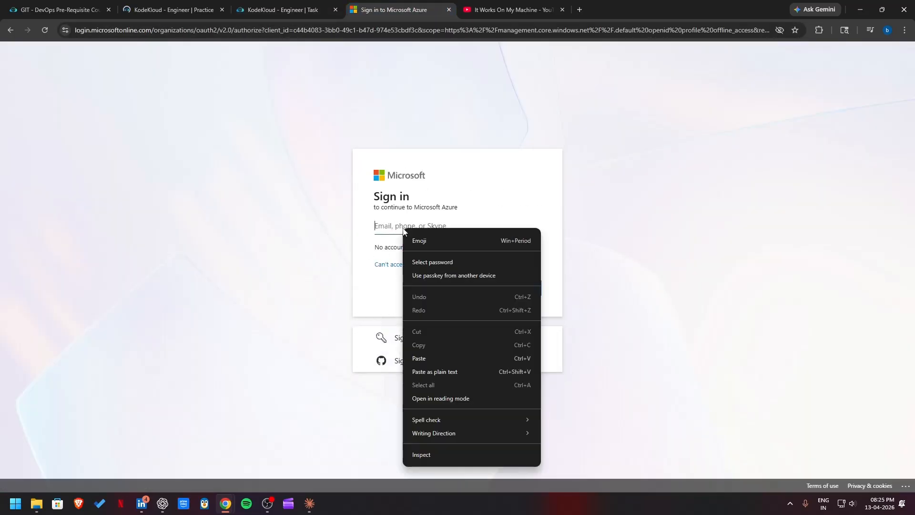
{"action": "left_click", "coordinate": [428, 358]}
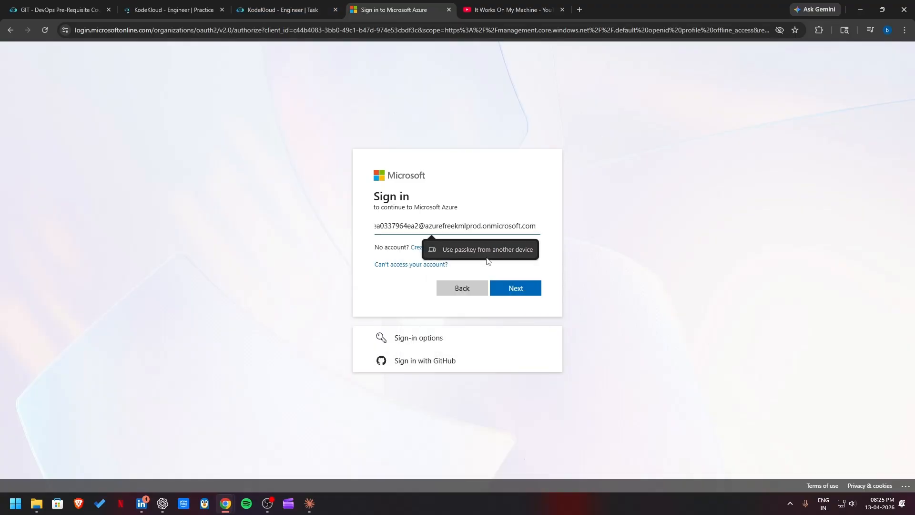
Step: Copy the lab password from the task credentials into the Temporary Access Pass field and sign in to Azure
{"action": "left_click", "coordinate": [286, 9]}
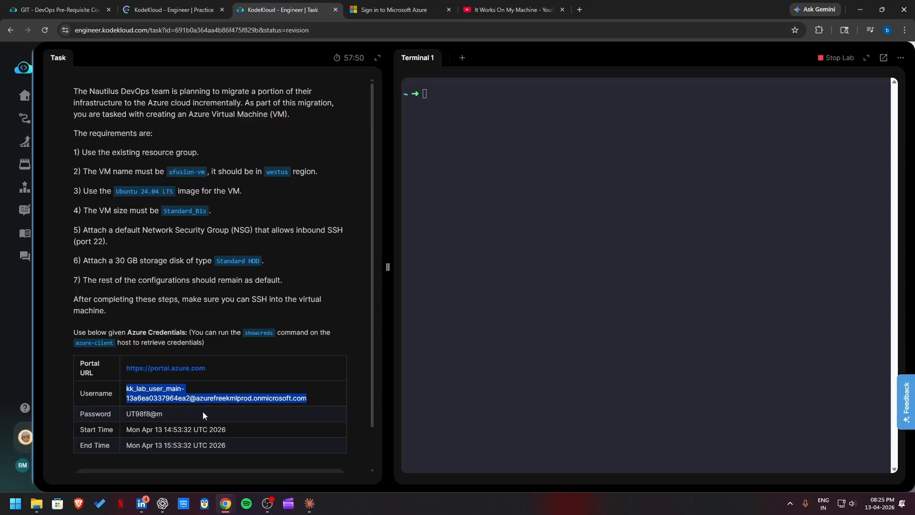
{"action": "left_click_drag", "start_coordinate": [202, 411], "coordinate": [121, 417]}
{"action": "right_click", "coordinate": [135, 413]}
{"action": "left_click", "coordinate": [159, 303]}
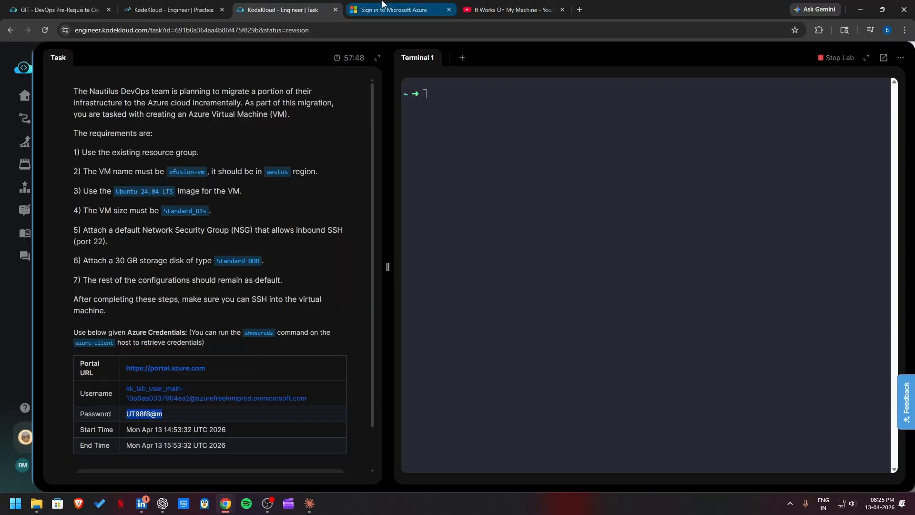
{"action": "left_click", "coordinate": [383, 6]}
{"action": "right_click", "coordinate": [411, 262]}
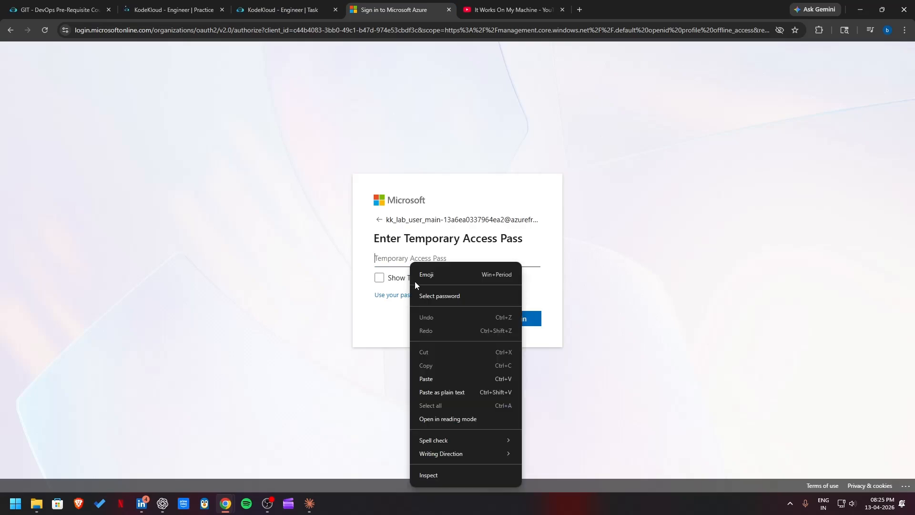
{"action": "left_click", "coordinate": [419, 378]}
{"action": "left_click", "coordinate": [513, 326]}
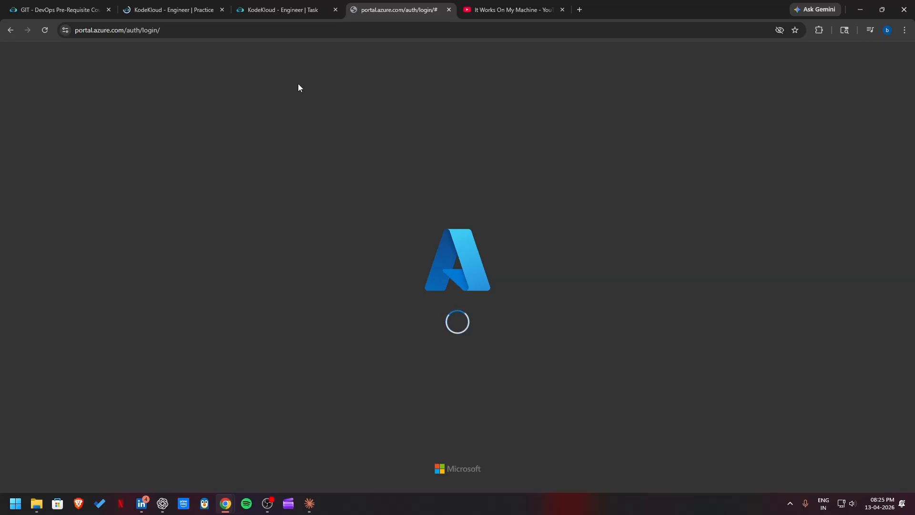
Step: Review the lab requirements, find the Virtual machines service in the Azure portal and start creating a new virtual machine
{"action": "left_click", "coordinate": [269, 11]}
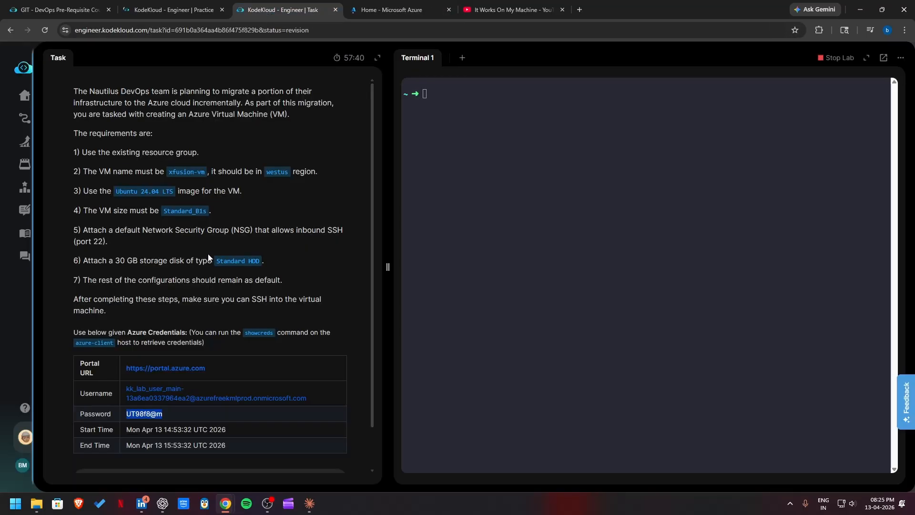
{"action": "left_click", "coordinate": [404, 10]}
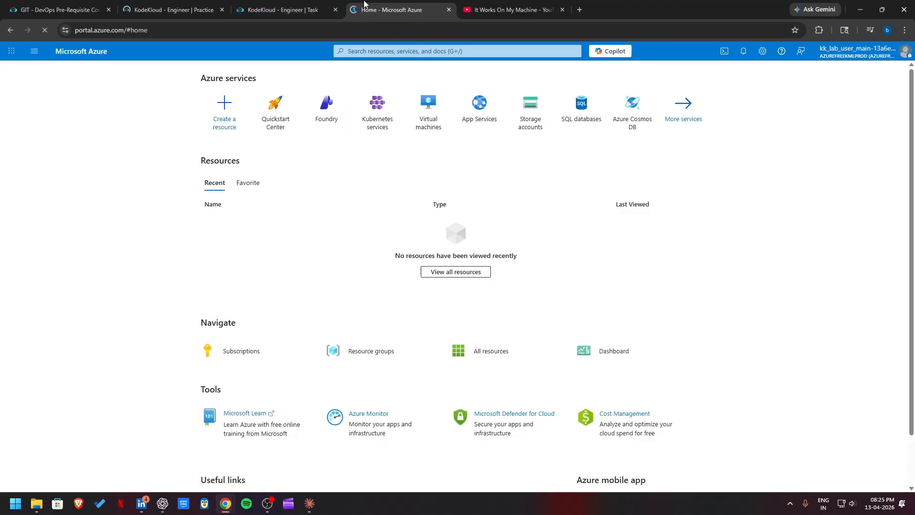
{"action": "left_click", "coordinate": [305, 7]}
{"action": "left_click", "coordinate": [381, 9]}
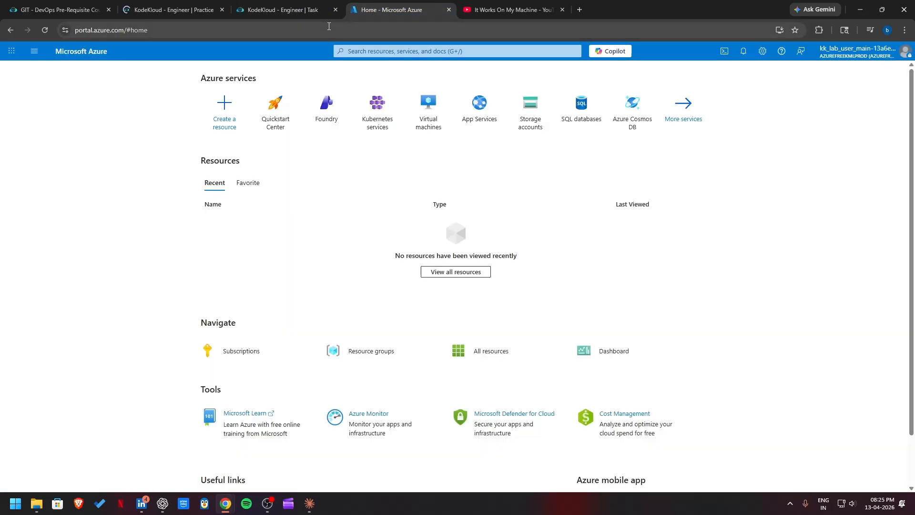
{"action": "left_click", "coordinate": [386, 48]}
{"action": "type", "text": "vir"}
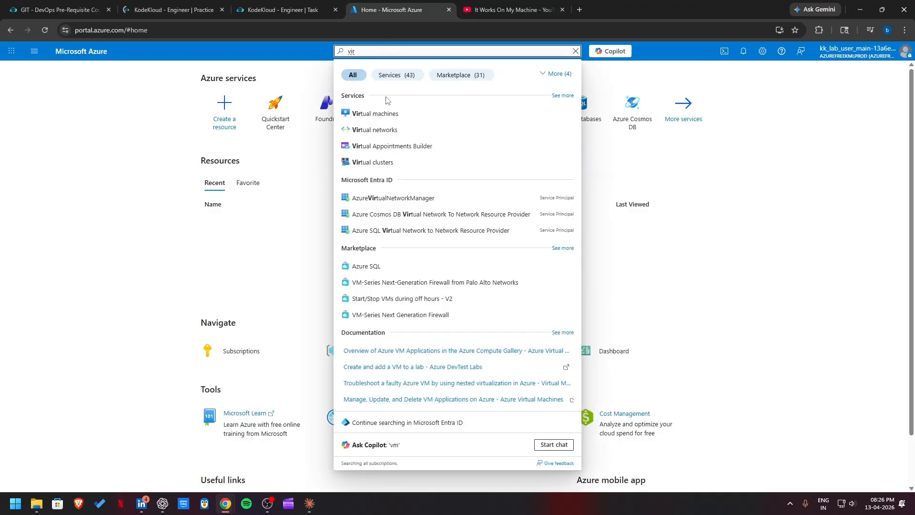
{"action": "left_click", "coordinate": [390, 113]}
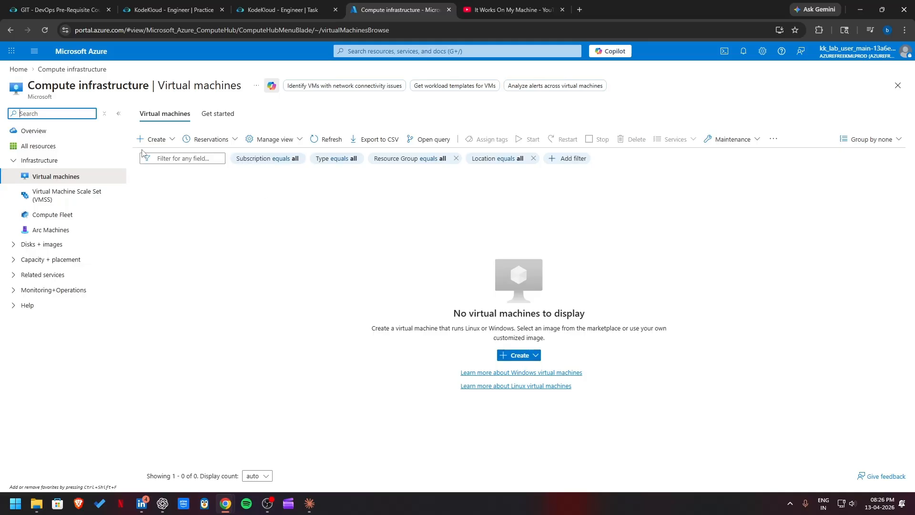
{"action": "left_click", "coordinate": [152, 139]}
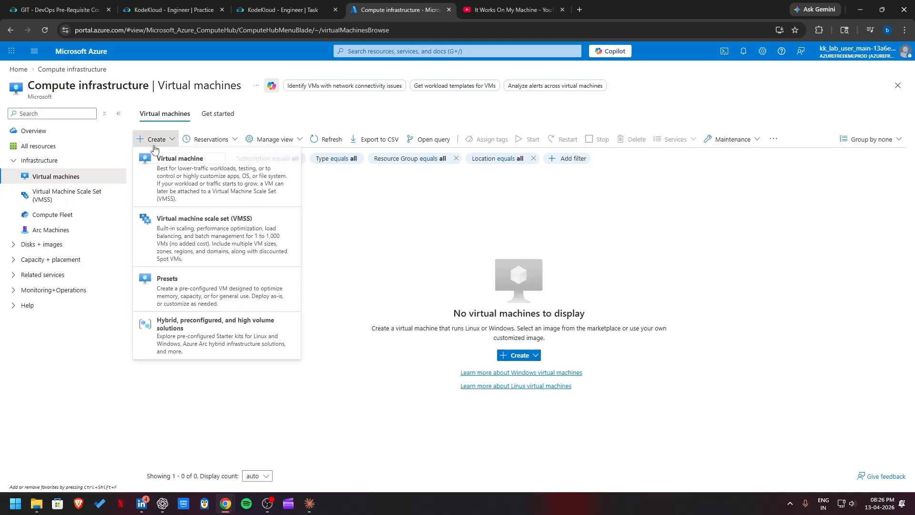
{"action": "left_click", "coordinate": [206, 180]}
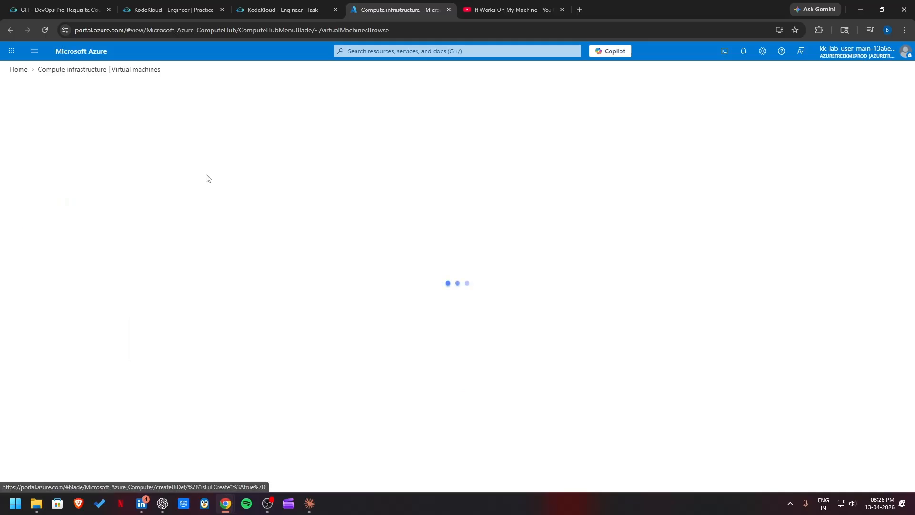
Step: Check the resource group requirement in the lab task and select the existing kml_rg_main resource group for the virtual machine
{"action": "left_click", "coordinate": [297, 13]}
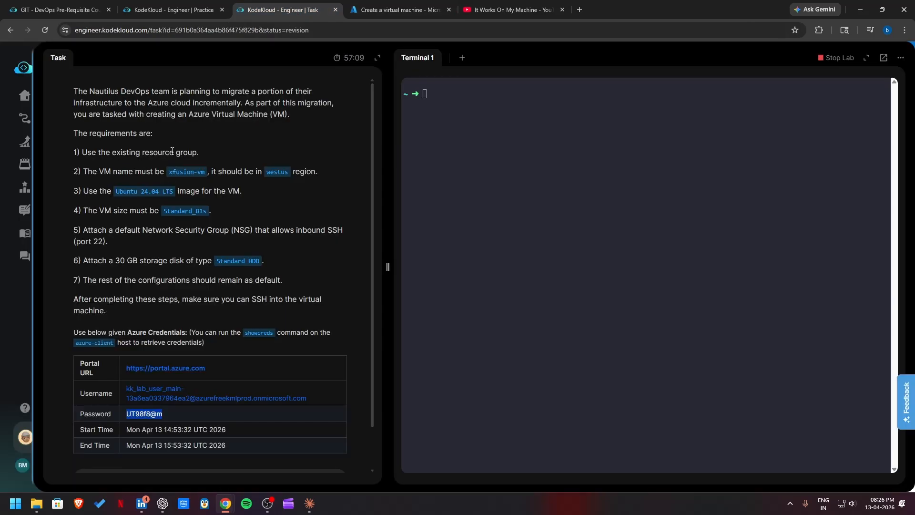
{"action": "left_click_drag", "start_coordinate": [207, 154], "coordinate": [110, 156]}
{"action": "left_click", "coordinate": [396, 11]}
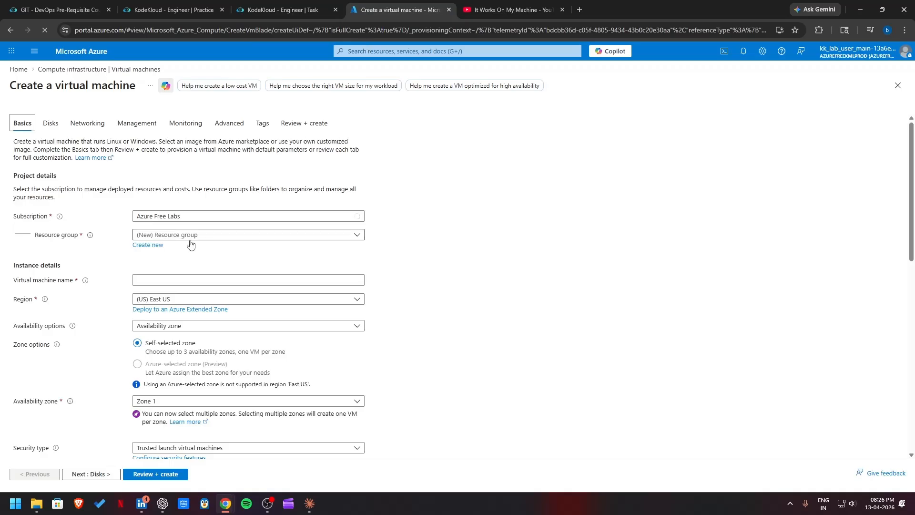
{"action": "left_click", "coordinate": [186, 235]}
{"action": "left_click", "coordinate": [184, 266]}
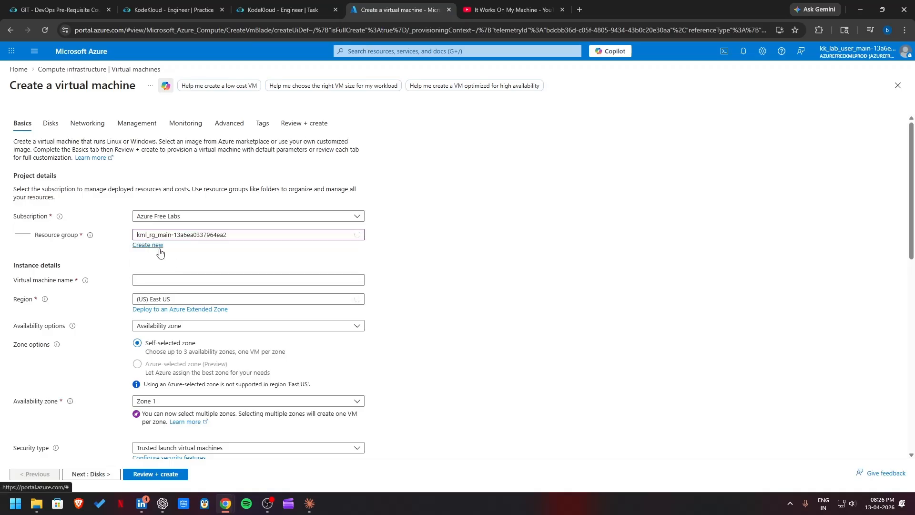
Step: Copy the required name from the lab task and name the virtual machine xfusion-vm
{"action": "key", "text": "ctrl+shift+Tab"}
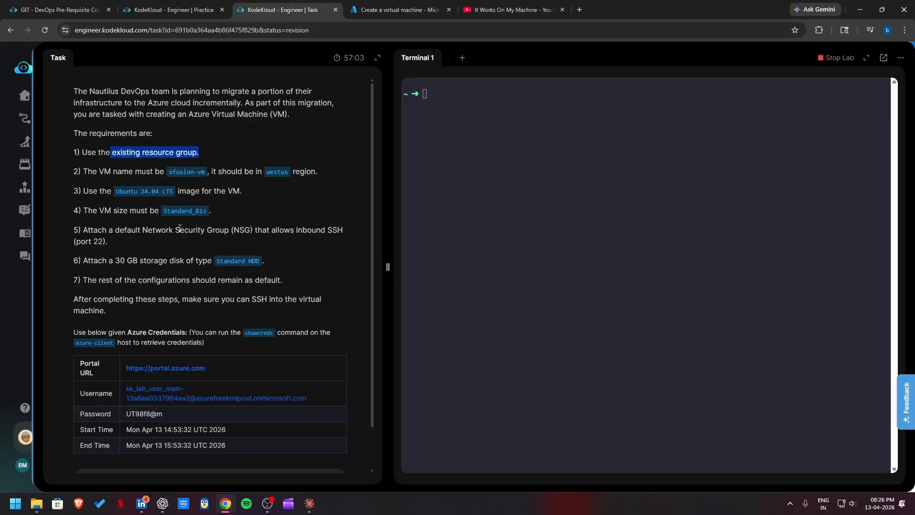
{"action": "left_click_drag", "start_coordinate": [168, 172], "coordinate": [207, 172]}
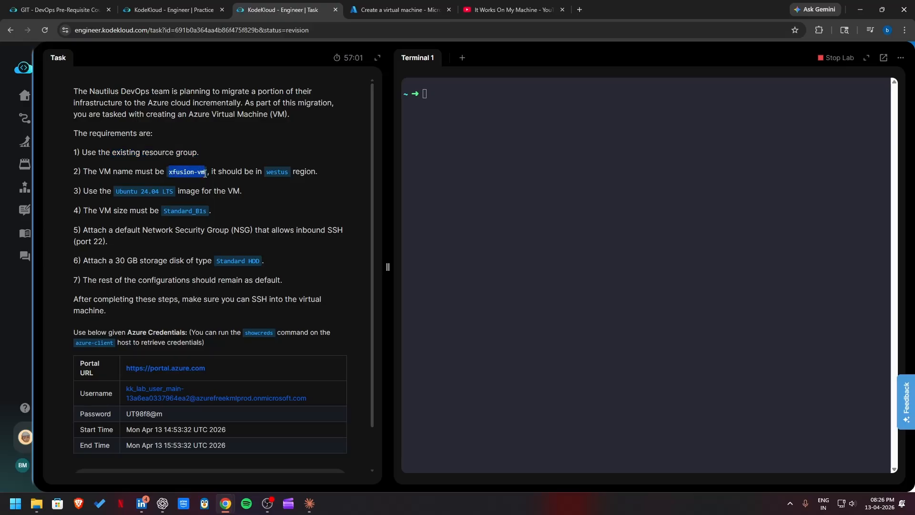
{"action": "right_click", "coordinate": [203, 181]}
{"action": "left_click", "coordinate": [210, 184]}
{"action": "left_click", "coordinate": [399, 9]}
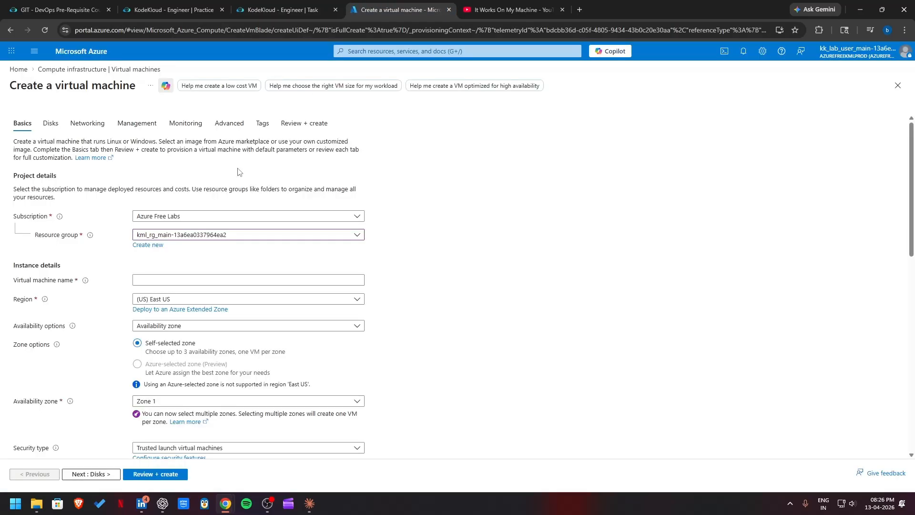
{"action": "left_click", "coordinate": [167, 280]}
{"action": "right_click", "coordinate": [167, 279]}
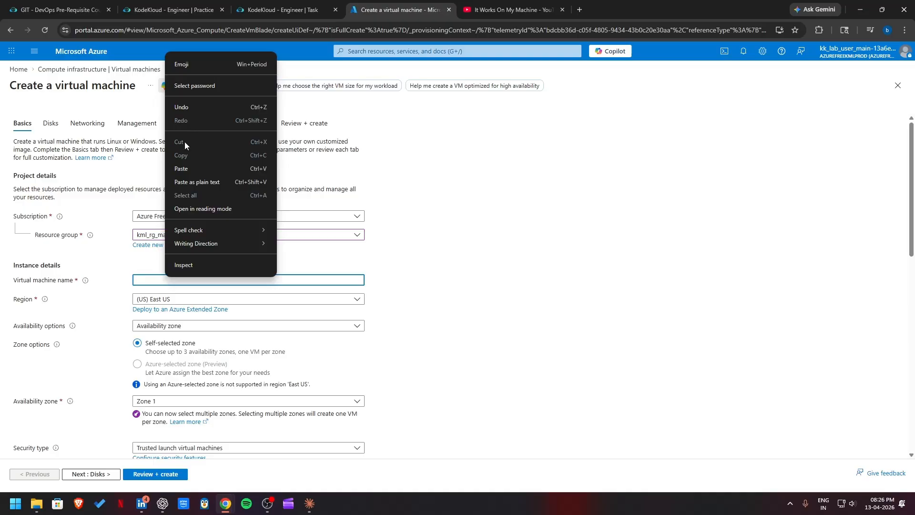
{"action": "left_click", "coordinate": [182, 168]}
Step: Check the required region in the lab task and set the virtual machine's region to (US) West US
{"action": "left_click", "coordinate": [279, 10]}
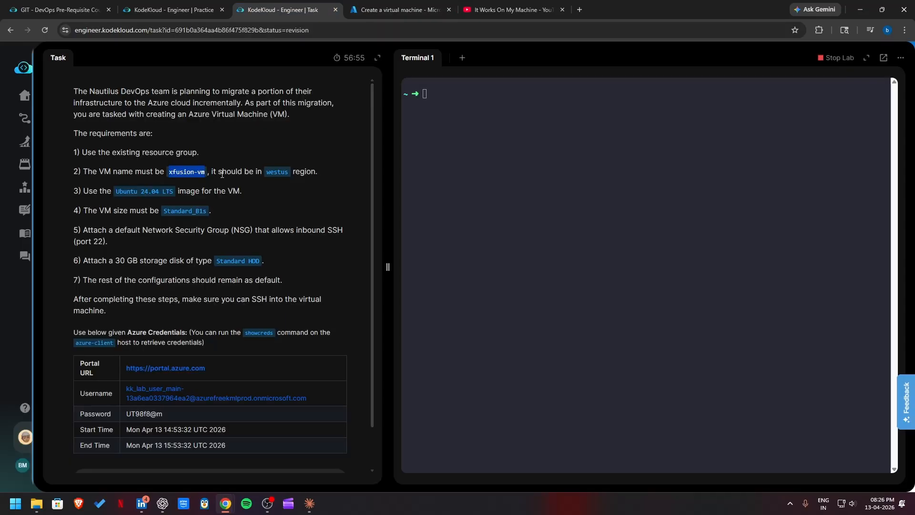
{"action": "double_click", "coordinate": [268, 175]}
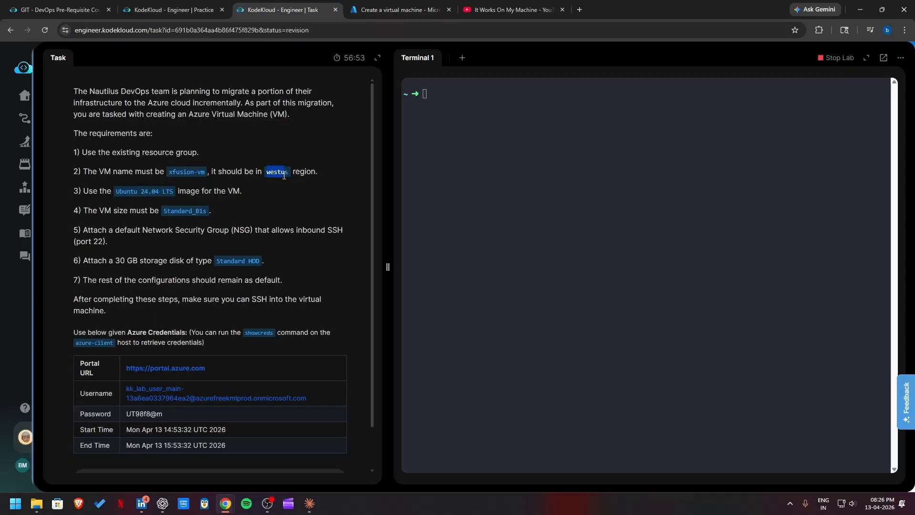
{"action": "left_click", "coordinate": [382, 12]}
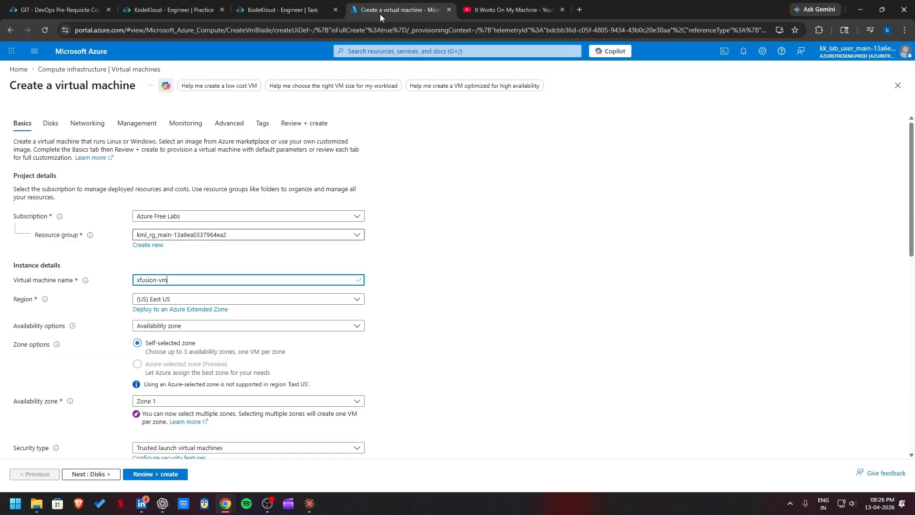
{"action": "left_click", "coordinate": [179, 299]}
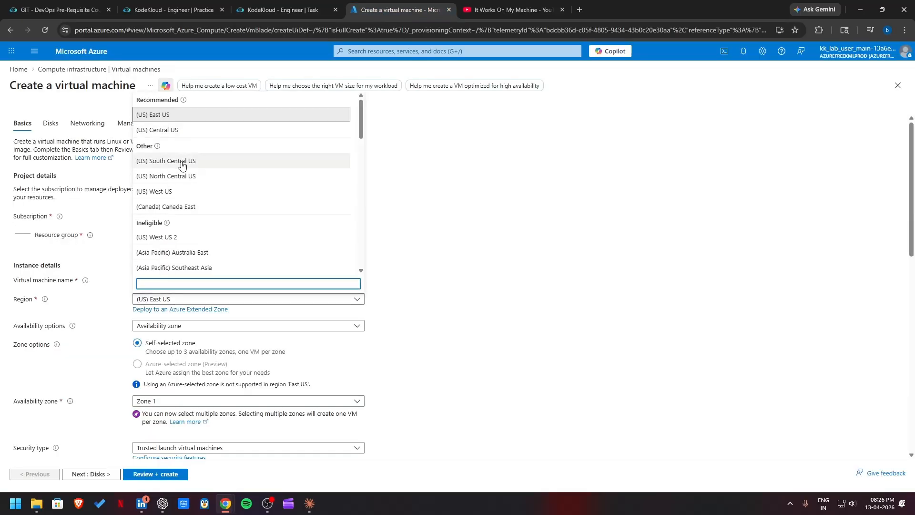
{"action": "scroll", "coordinate": [183, 245], "scroll_direction": "down", "scroll_amount": 1}
{"action": "scroll", "coordinate": [191, 249], "scroll_direction": "down", "scroll_amount": 1}
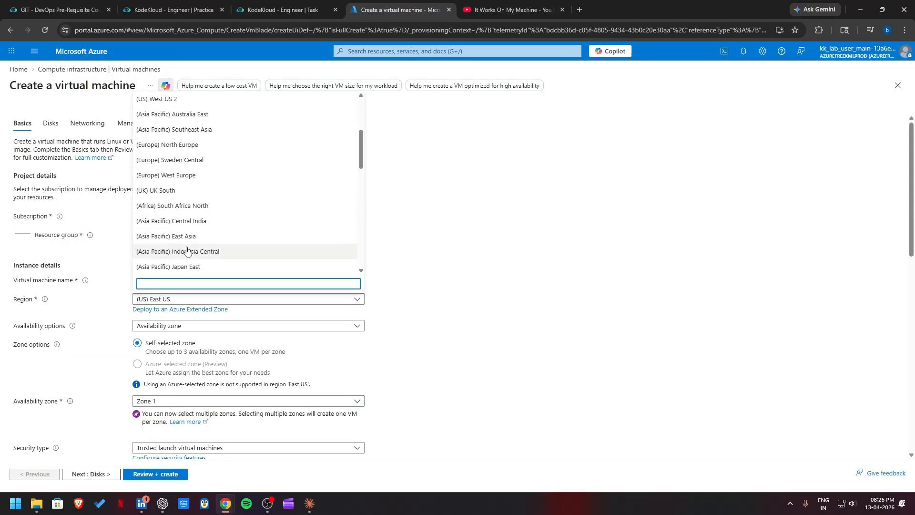
{"action": "scroll", "coordinate": [196, 247], "scroll_direction": "up", "scroll_amount": 2}
{"action": "left_click", "coordinate": [195, 192]}
{"action": "left_click", "coordinate": [195, 192]}
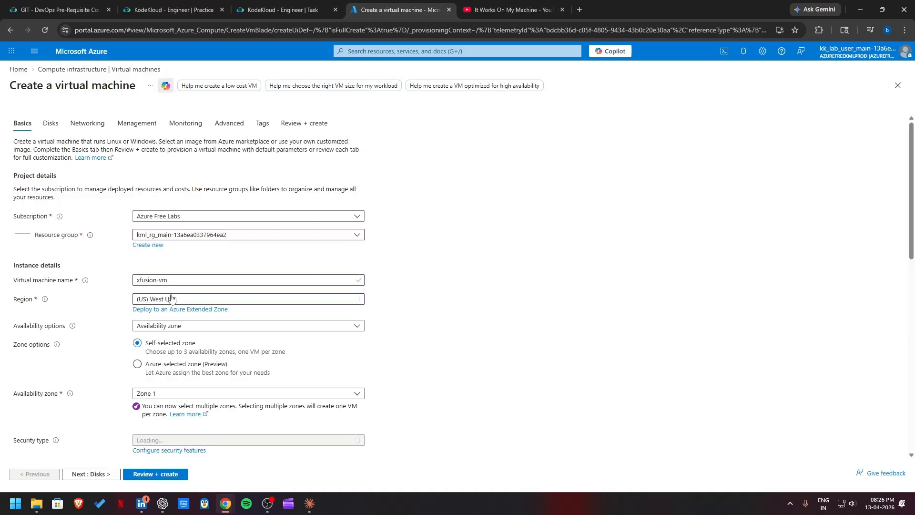
Step: Check the required image in the lab task and set the virtual machine's image to Ubuntu Server 24.04 LTS - x64 Gen2
{"action": "left_click", "coordinate": [280, 7]}
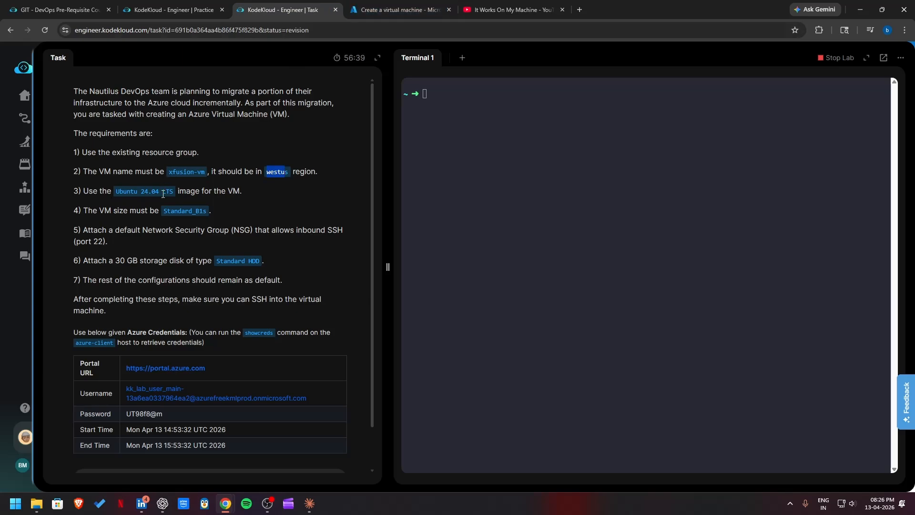
{"action": "left_click", "coordinate": [402, 10]}
{"action": "scroll", "coordinate": [191, 286], "scroll_direction": "down", "scroll_amount": 1}
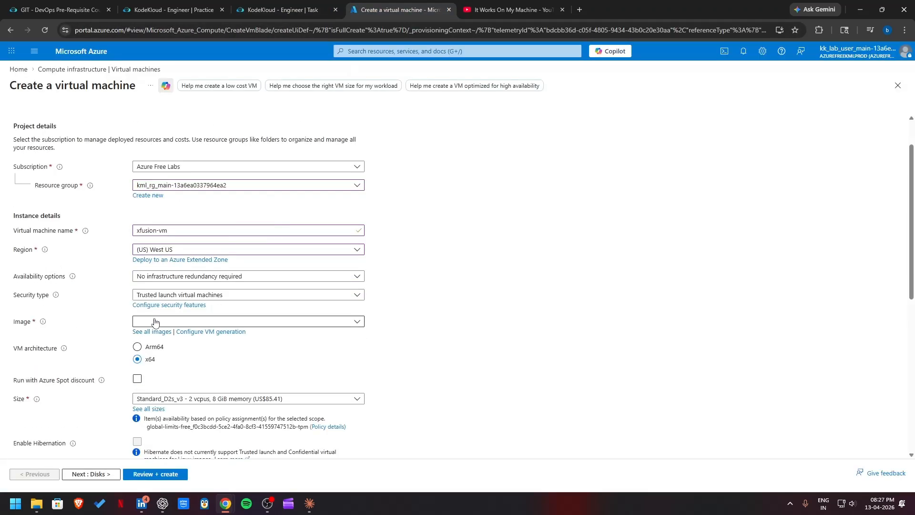
{"action": "left_click", "coordinate": [153, 321]}
{"action": "left_click", "coordinate": [279, 8]}
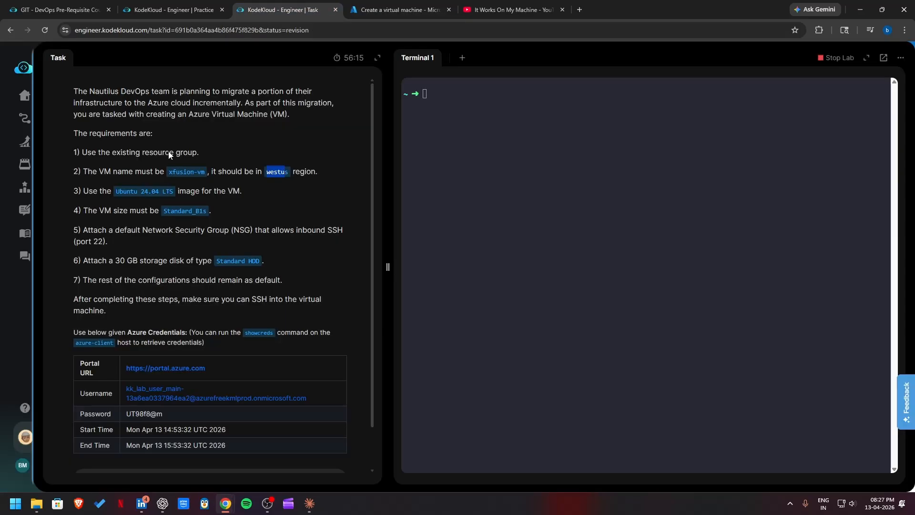
{"action": "left_click", "coordinate": [371, 7]}
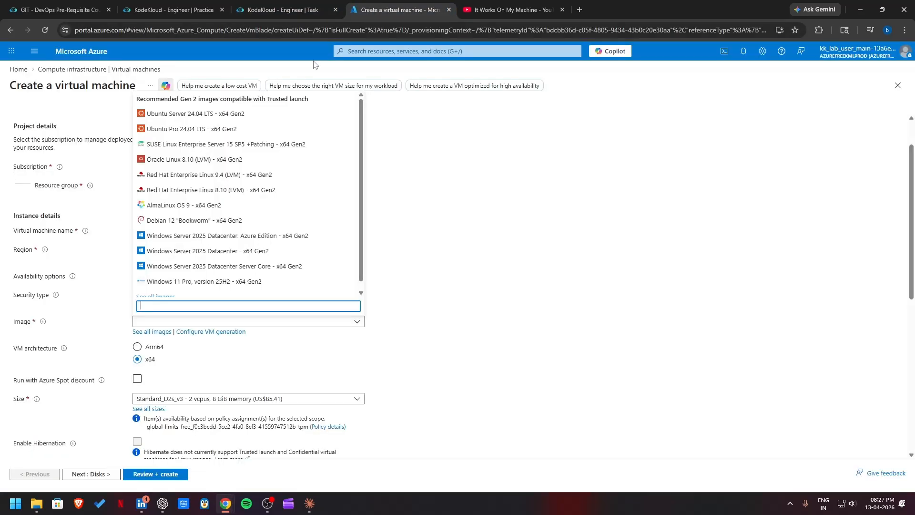
{"action": "left_click", "coordinate": [280, 9]}
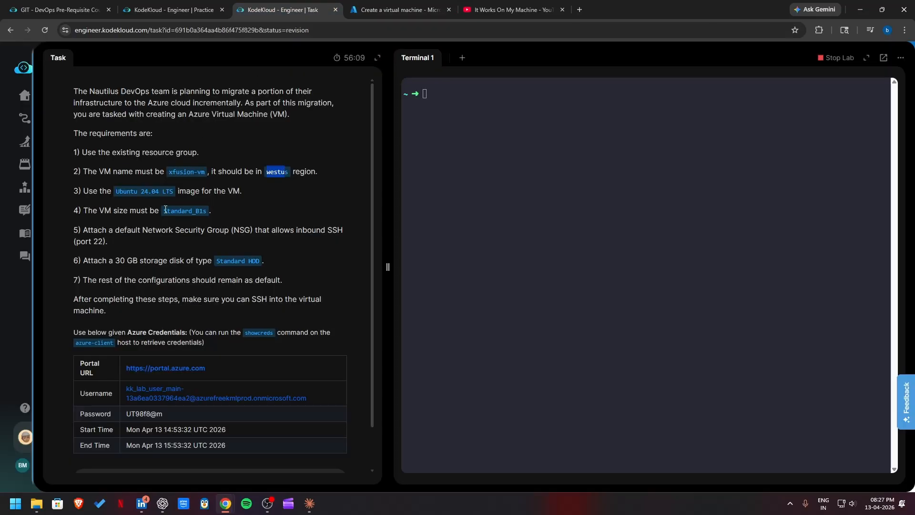
{"action": "left_click", "coordinate": [405, 9]}
{"action": "left_click", "coordinate": [214, 121]}
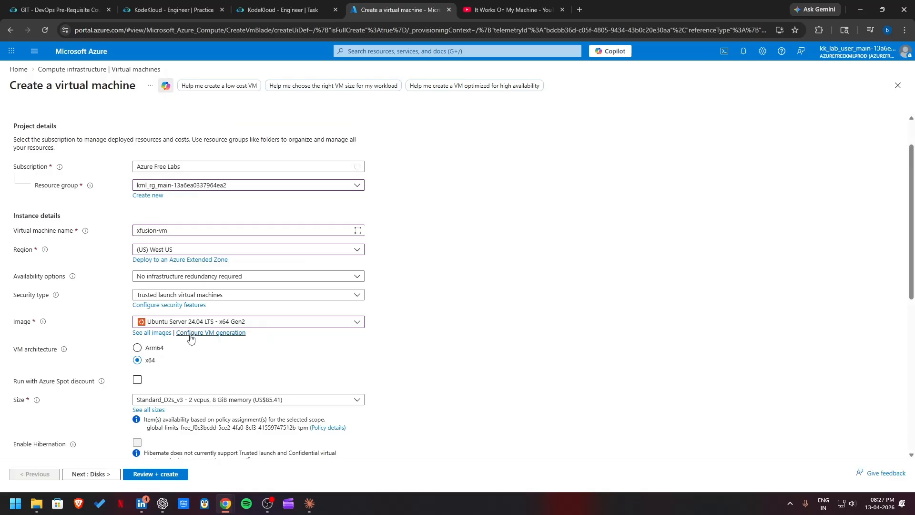
Step: Check the required size in the lab task and set the virtual machine's size to B1s from the B-Series
{"action": "key", "text": "ctrl+shift+Tab"}
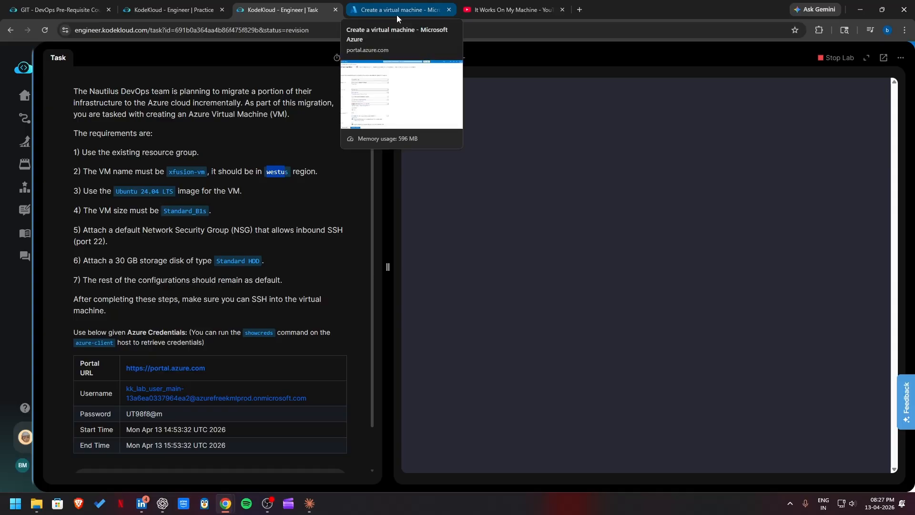
{"action": "left_click", "coordinate": [397, 15]}
{"action": "scroll", "coordinate": [174, 351], "scroll_direction": "down", "scroll_amount": 1}
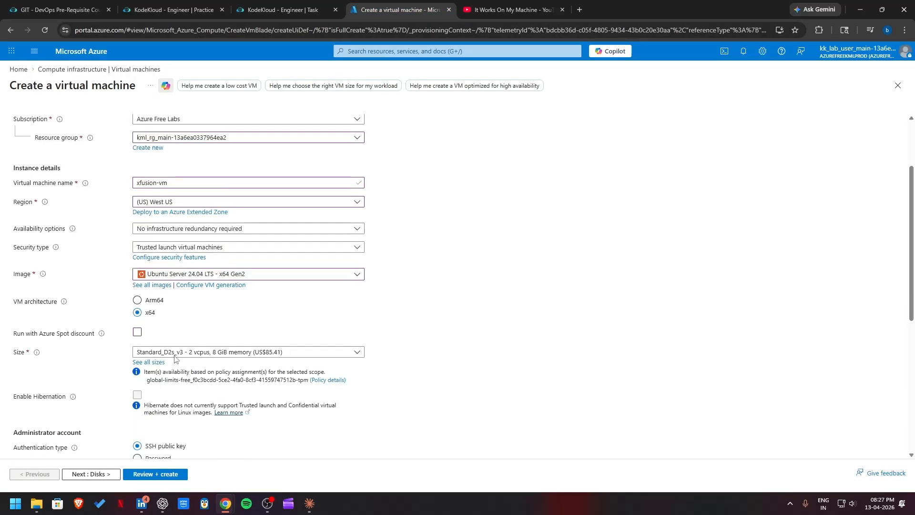
{"action": "left_click", "coordinate": [205, 353]}
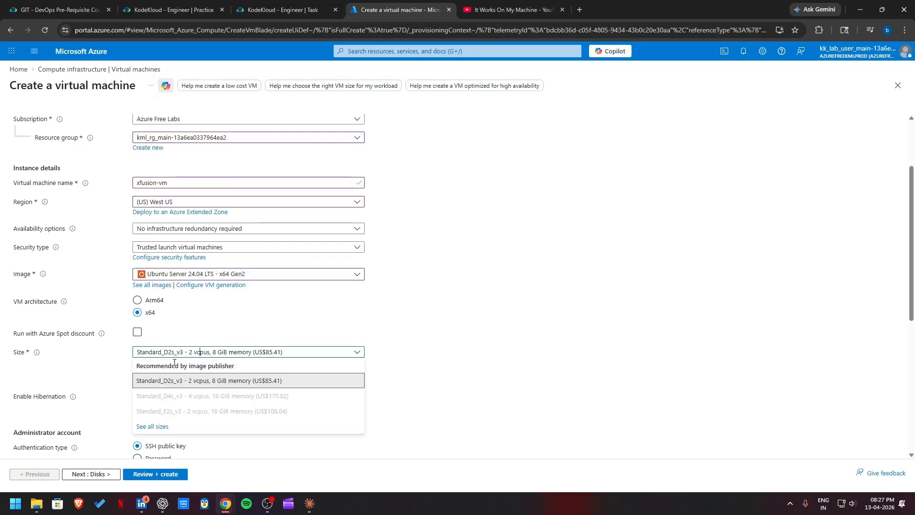
{"action": "left_click", "coordinate": [153, 426]}
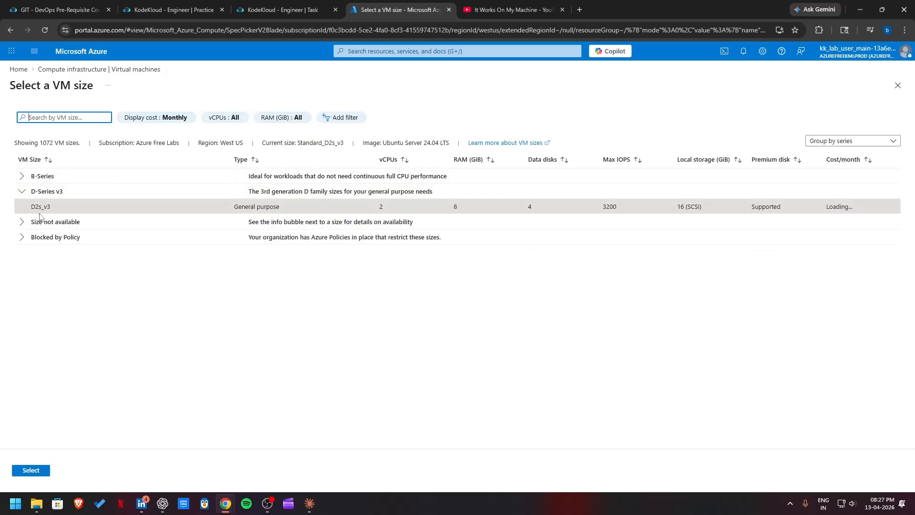
{"action": "left_click", "coordinate": [28, 176]}
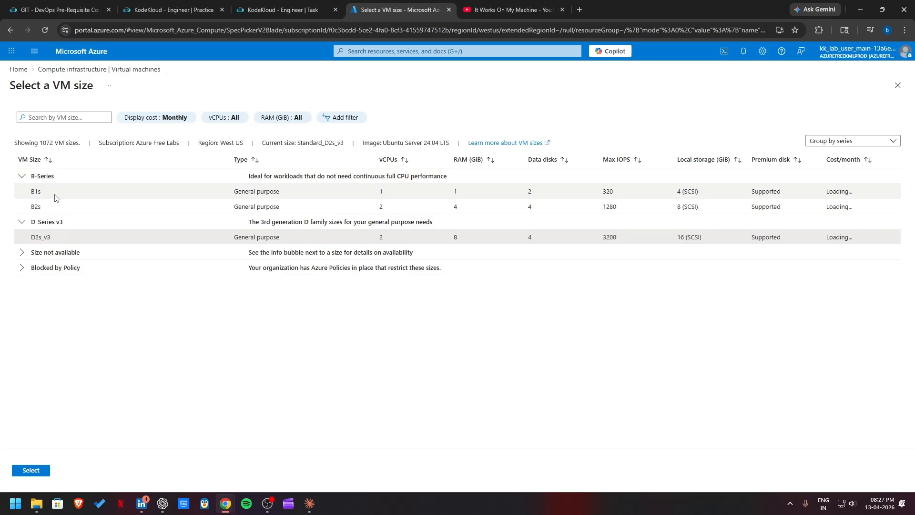
{"action": "left_click", "coordinate": [277, 9]}
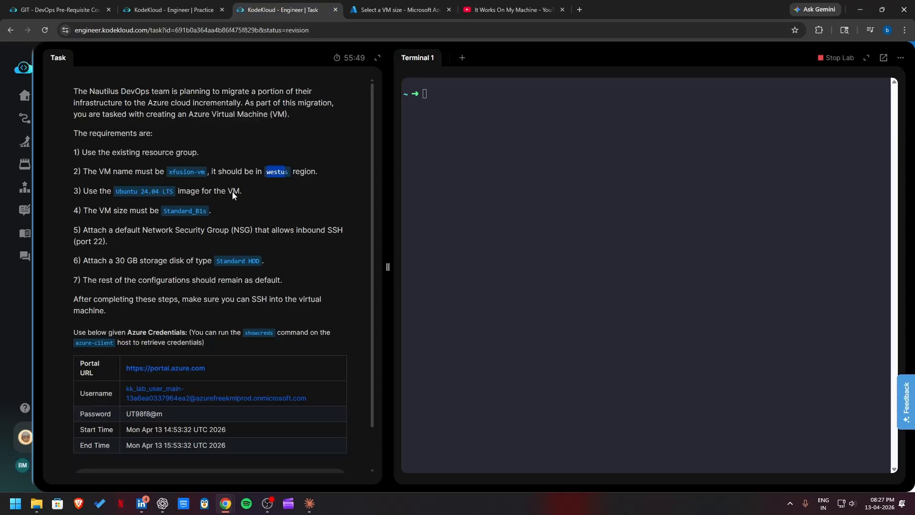
{"action": "left_click", "coordinate": [401, 9]}
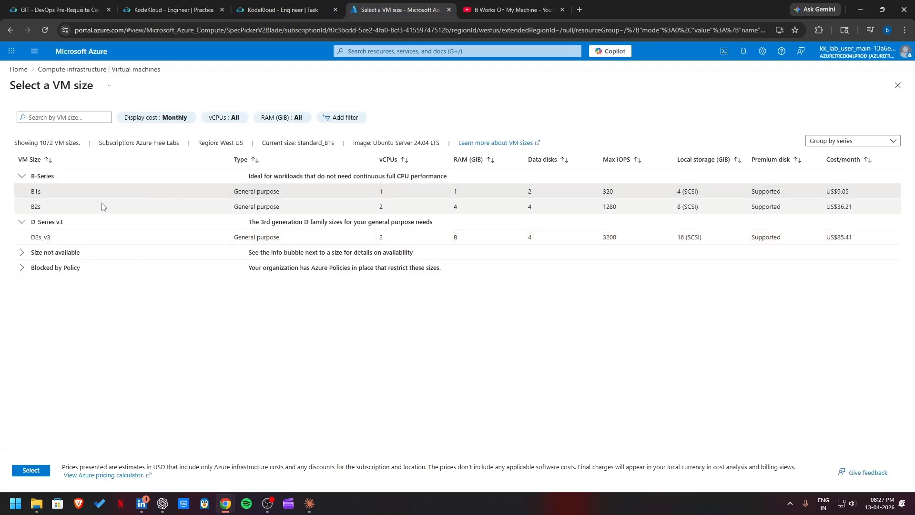
{"action": "left_click", "coordinate": [42, 470]}
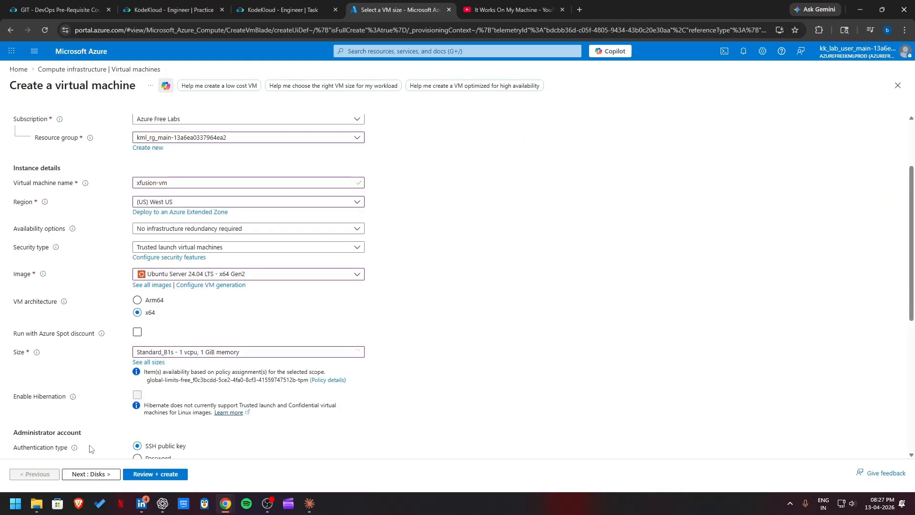
Step: Check the network security group requirement against the inbound port rules in the basic settings and continue to the disk settings
{"action": "left_click", "coordinate": [300, 10]}
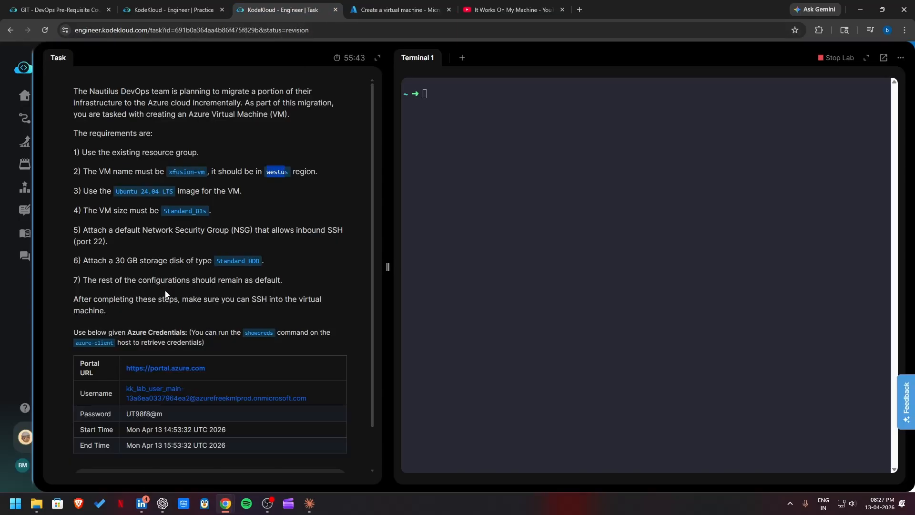
{"action": "left_click_drag", "start_coordinate": [105, 241], "coordinate": [75, 227]}
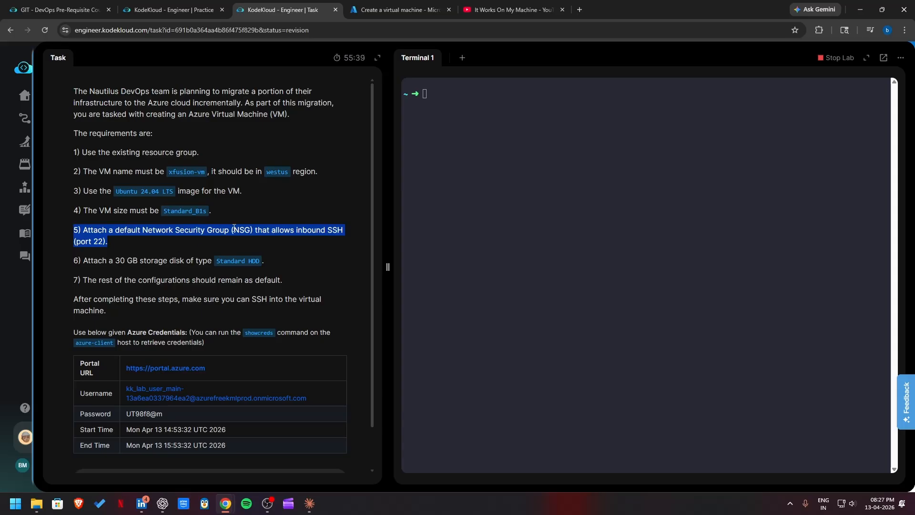
{"action": "left_click", "coordinate": [363, 11]}
{"action": "scroll", "coordinate": [144, 315], "scroll_direction": "down", "scroll_amount": 4}
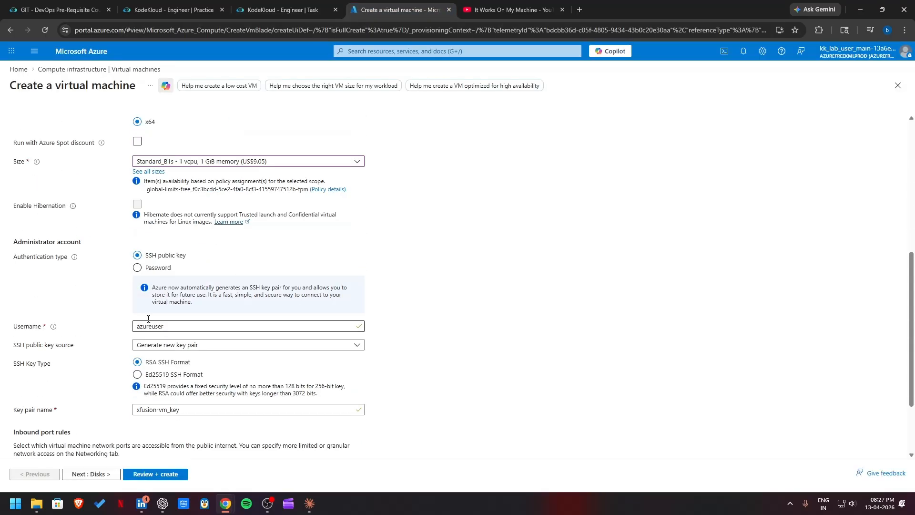
{"action": "scroll", "coordinate": [83, 348], "scroll_direction": "down", "scroll_amount": 2}
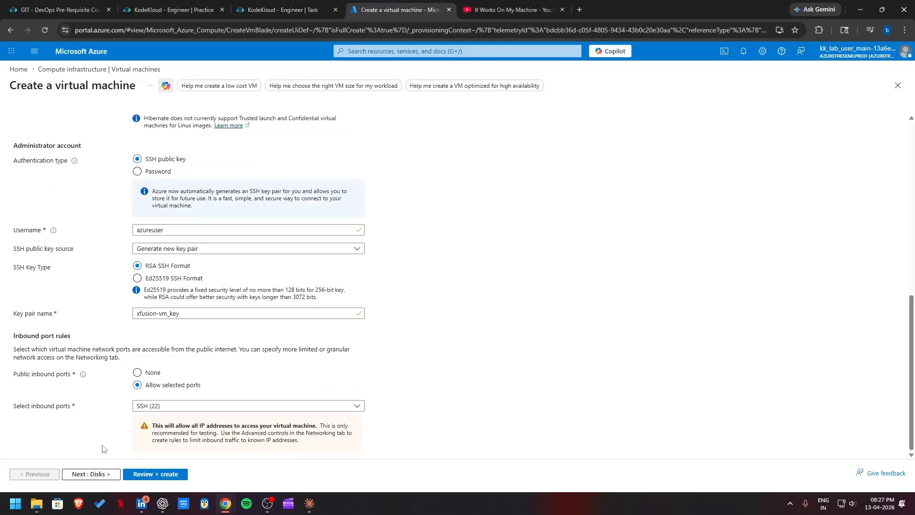
{"action": "left_click", "coordinate": [96, 474]}
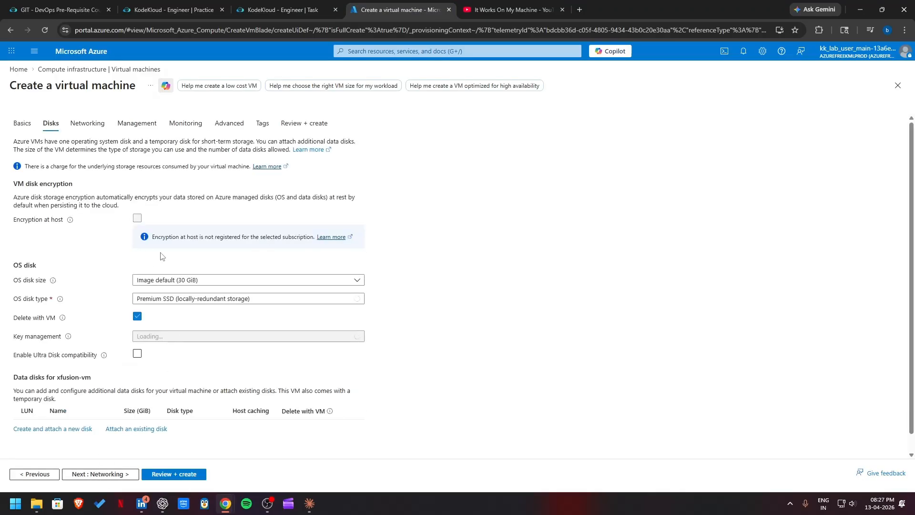
Step: Check the storage requirement in the lab task and set the OS disk type to Standard HDD
{"action": "left_click", "coordinate": [274, 9]}
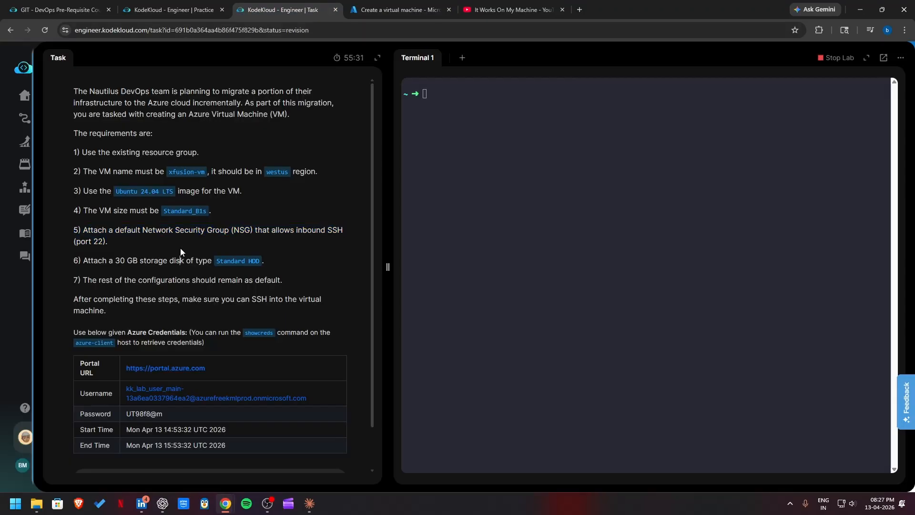
{"action": "left_click_drag", "start_coordinate": [124, 240], "coordinate": [94, 236]}
{"action": "left_click", "coordinate": [388, 13]}
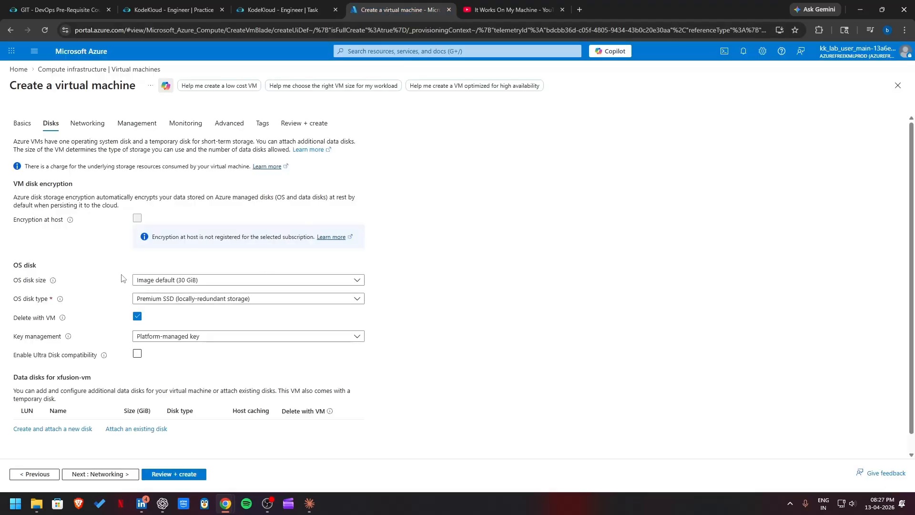
{"action": "left_click", "coordinate": [175, 299]}
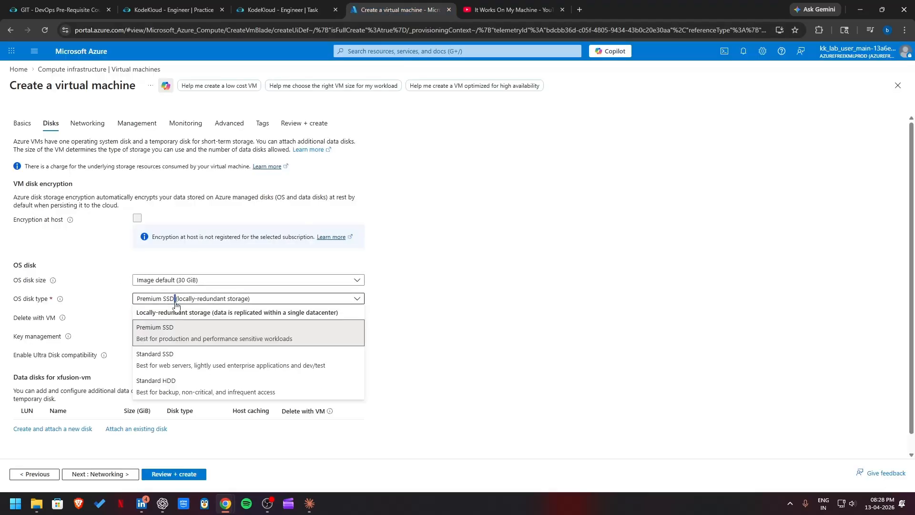
{"action": "left_click", "coordinate": [195, 385]}
{"action": "scroll", "coordinate": [159, 354], "scroll_direction": "down", "scroll_amount": 3}
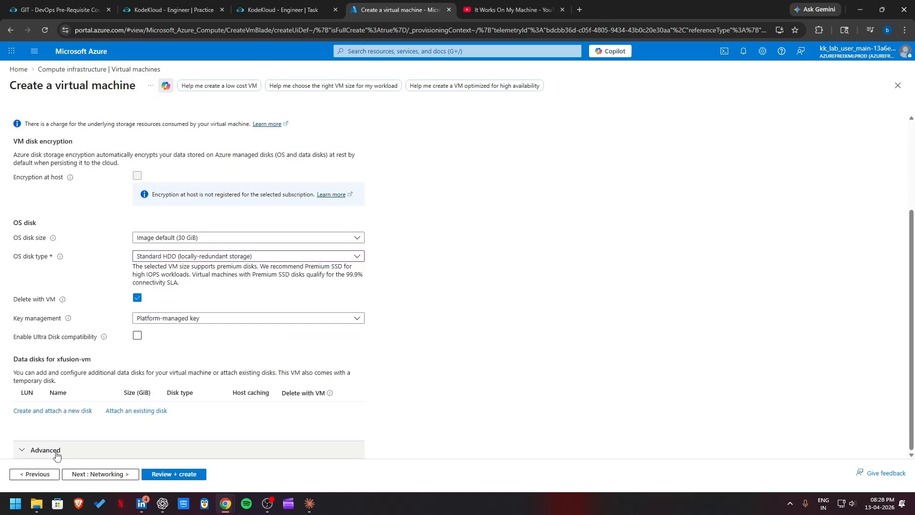
Step: Open the networking settings and compare the network security group and inbound port selection with the lab's SSH (port 22) requirement
{"action": "left_click", "coordinate": [275, 10]}
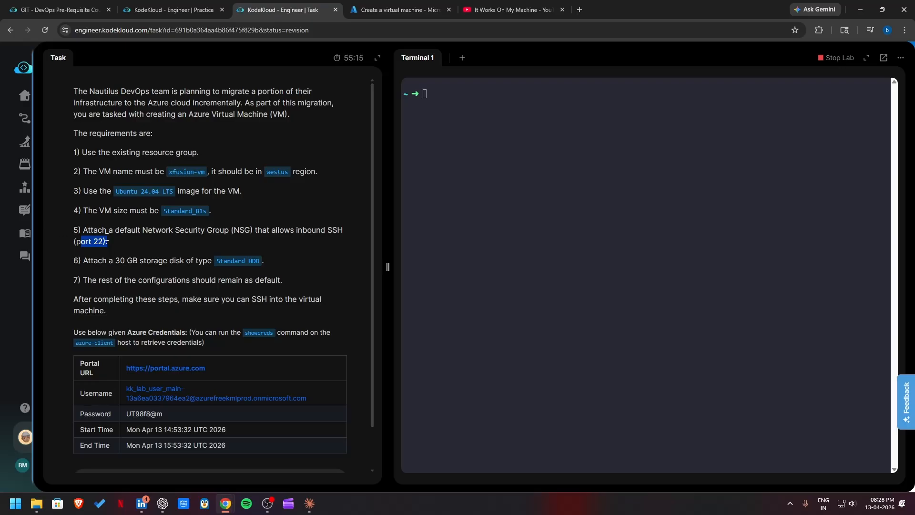
{"action": "left_click_drag", "start_coordinate": [88, 230], "coordinate": [109, 241]}
{"action": "left_click", "coordinate": [147, 241]}
{"action": "left_click", "coordinate": [355, 7]}
{"action": "left_click", "coordinate": [92, 473]}
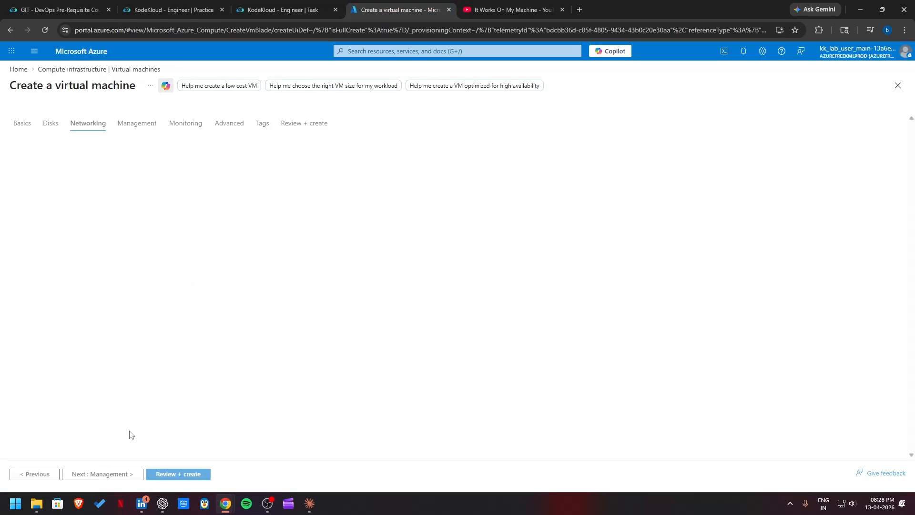
{"action": "left_click", "coordinate": [268, 9]}
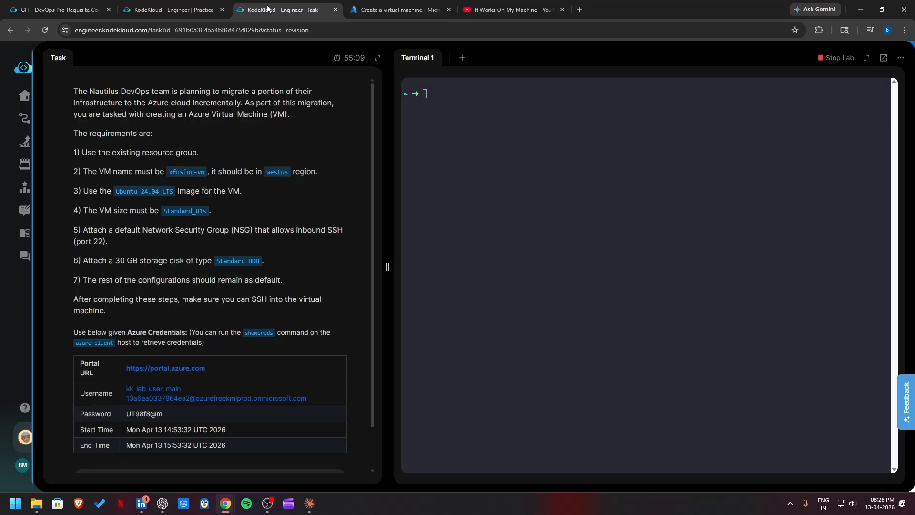
{"action": "left_click", "coordinate": [401, 9]}
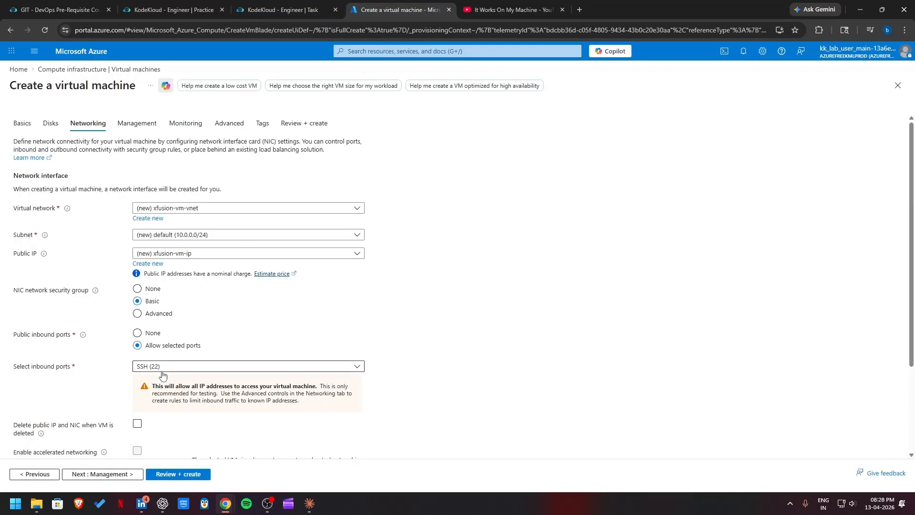
{"action": "scroll", "coordinate": [143, 380], "scroll_direction": "down", "scroll_amount": 2}
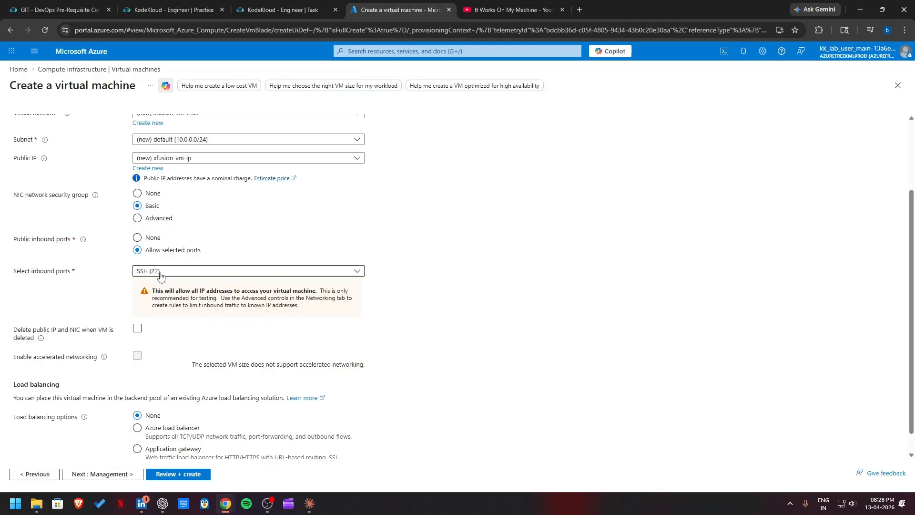
{"action": "scroll", "coordinate": [202, 243], "scroll_direction": "up", "scroll_amount": 2}
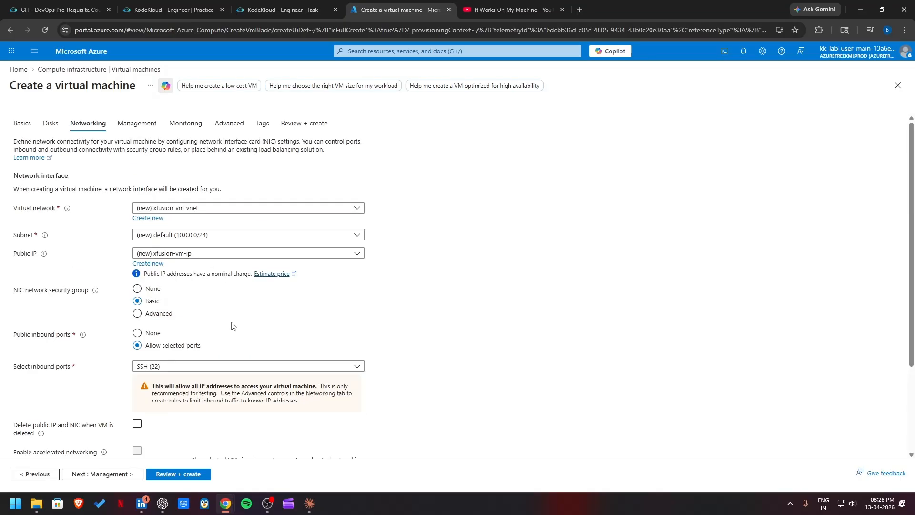
{"action": "left_click", "coordinate": [228, 367]}
{"action": "left_click", "coordinate": [224, 368]}
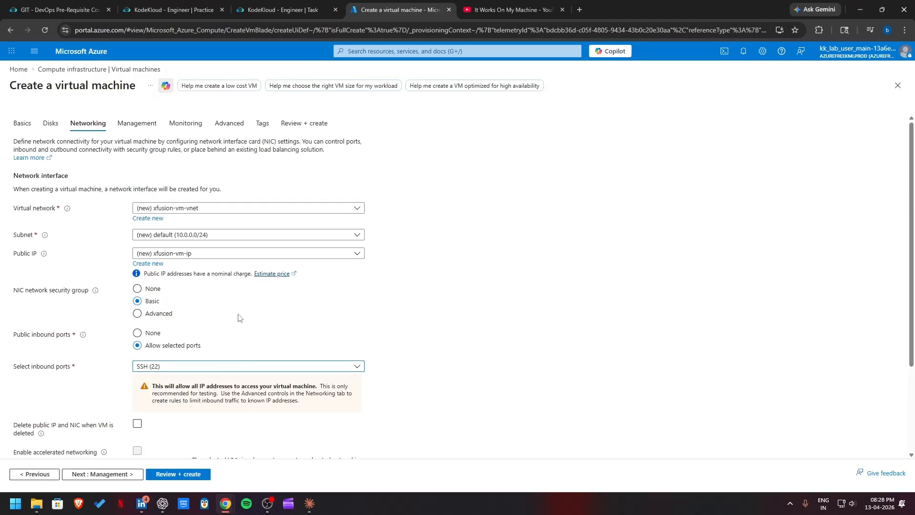
{"action": "scroll", "coordinate": [241, 319], "scroll_direction": "down", "scroll_amount": 1}
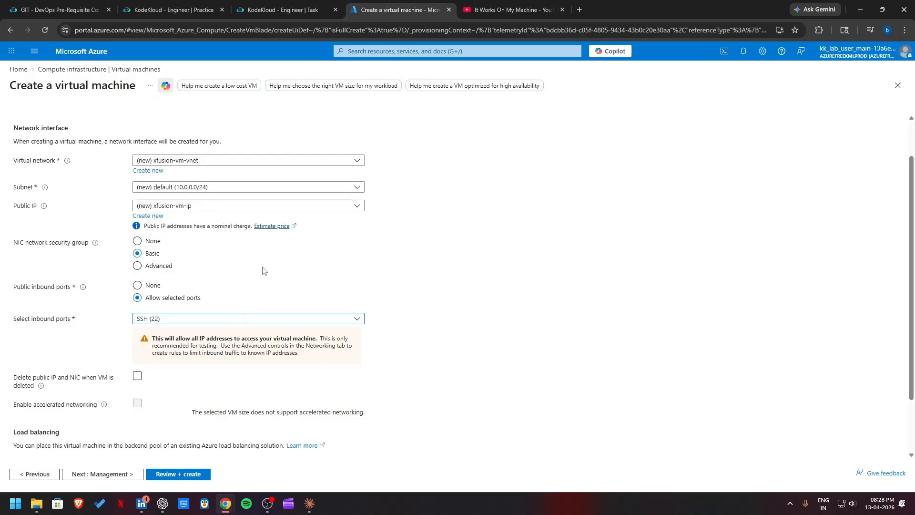
Step: Reread all the lab requirements and submit the virtual machine configuration for validation and final review
{"action": "left_click", "coordinate": [277, 10]}
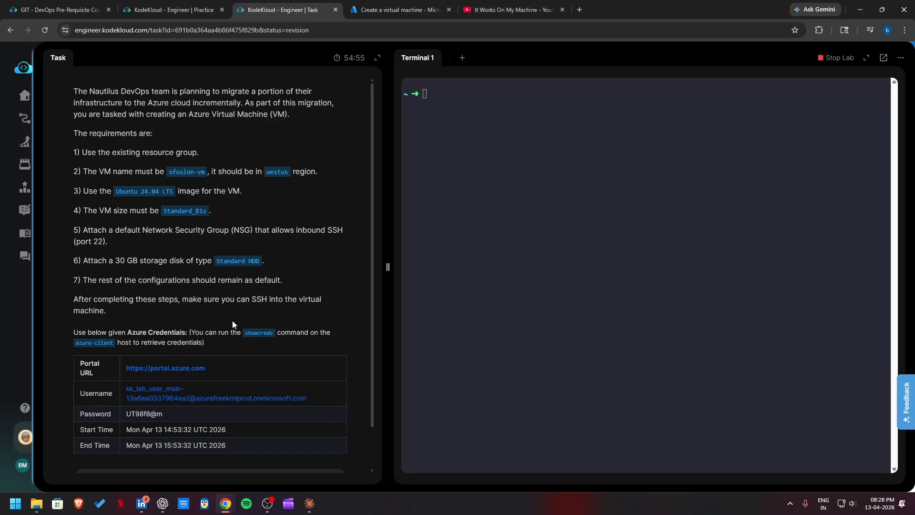
{"action": "left_click_drag", "start_coordinate": [76, 197], "coordinate": [67, 148]}
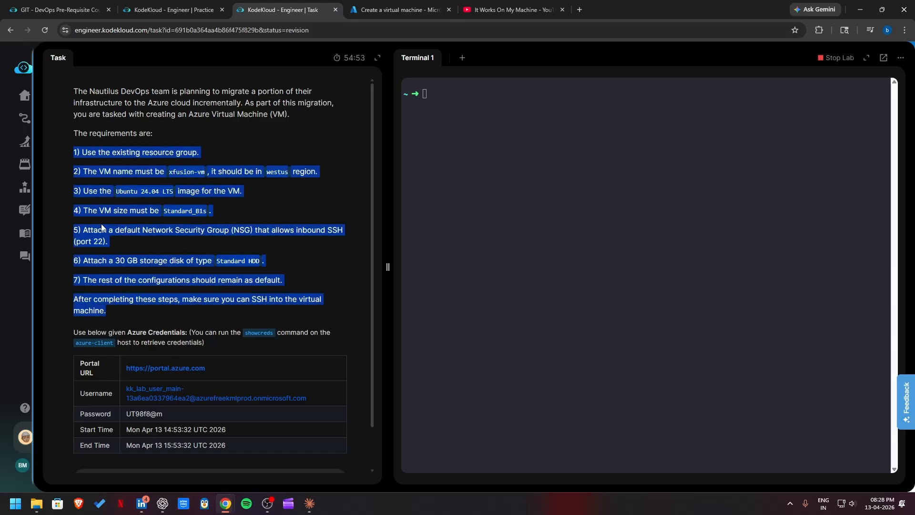
{"action": "left_click", "coordinate": [401, 8]}
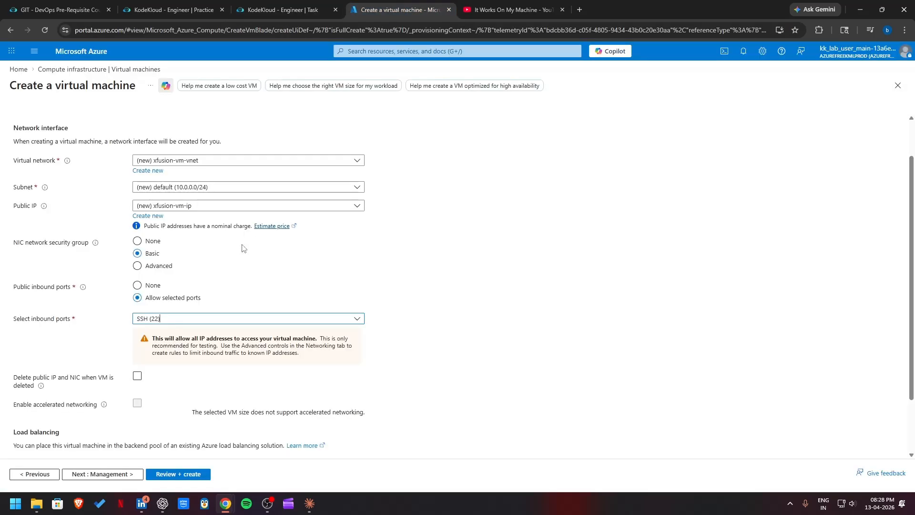
{"action": "left_click", "coordinate": [177, 474]}
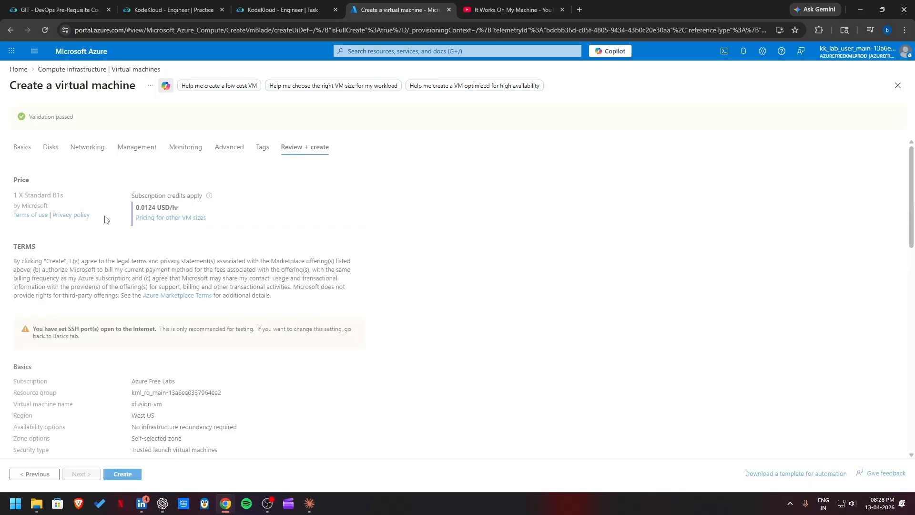
Step: Review the validated xfusion-vm configuration, create the virtual machine and download its generated SSH private key
{"action": "left_click_drag", "start_coordinate": [76, 118], "coordinate": [29, 117]}
{"action": "scroll", "coordinate": [98, 239], "scroll_direction": "down", "scroll_amount": 4}
{"action": "scroll", "coordinate": [119, 314], "scroll_direction": "down", "scroll_amount": 3}
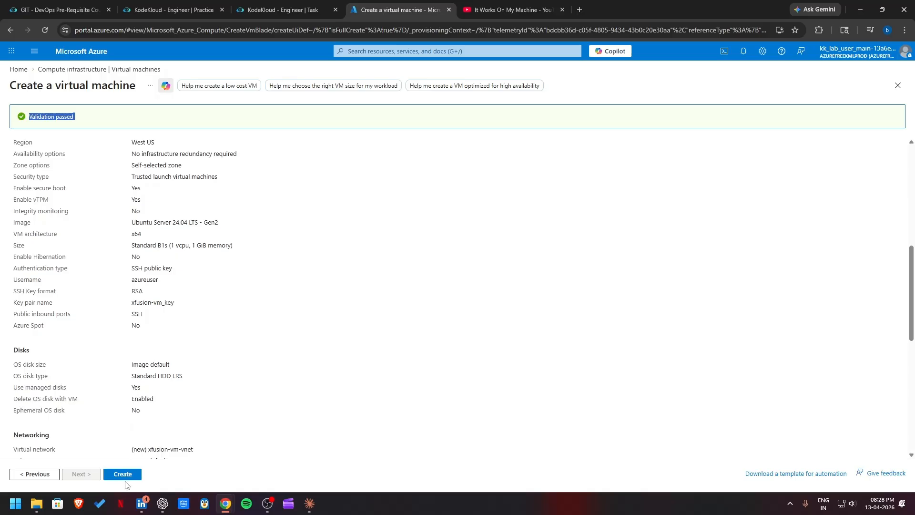
{"action": "left_click", "coordinate": [123, 476]}
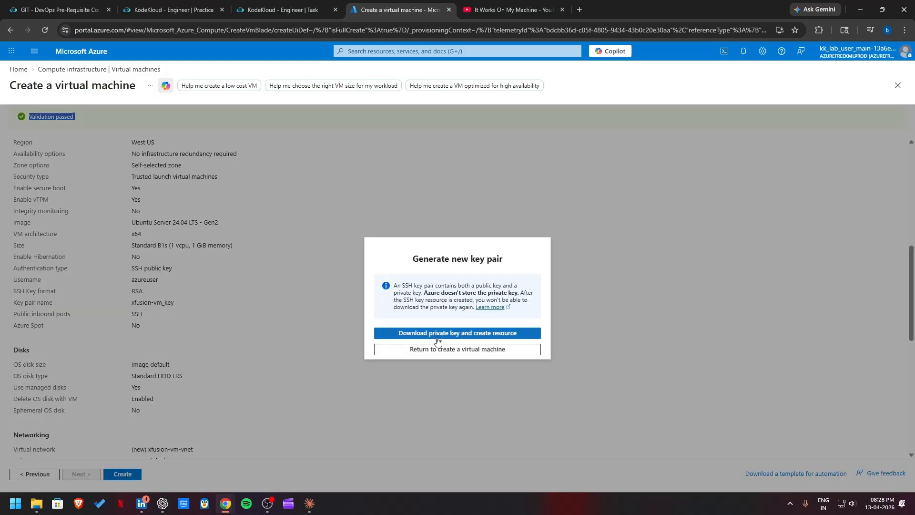
{"action": "left_click", "coordinate": [438, 334]}
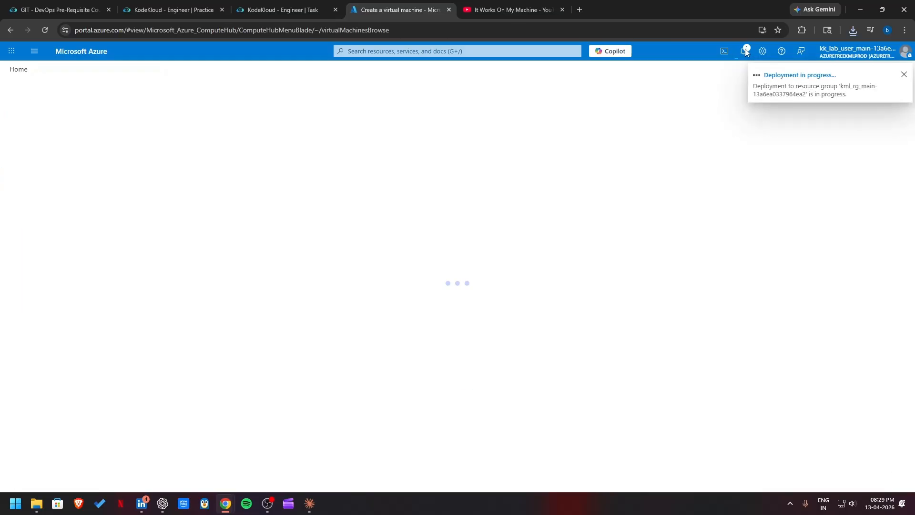
Step: Check the deployment notifications and open the overview of xfusion-vm from the virtual machines list
{"action": "left_click", "coordinate": [743, 51]}
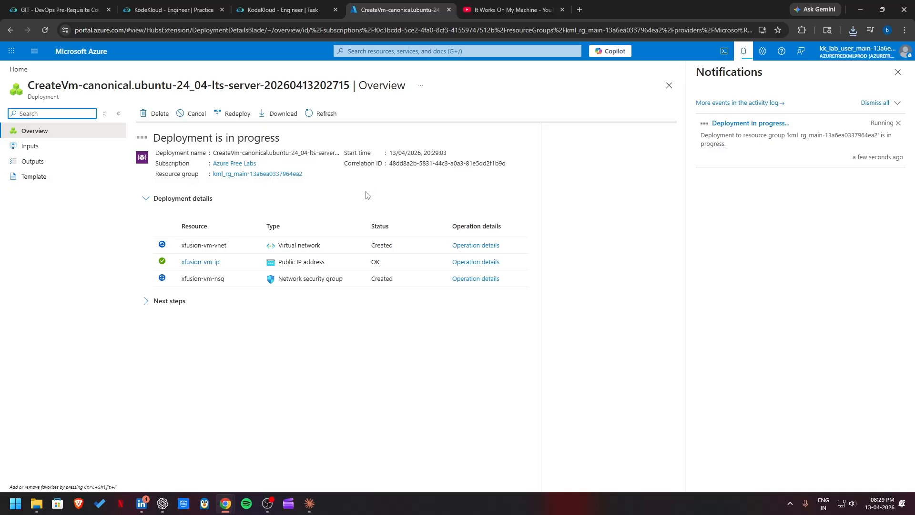
{"action": "left_click", "coordinate": [355, 52]}
{"action": "left_click", "coordinate": [365, 136]}
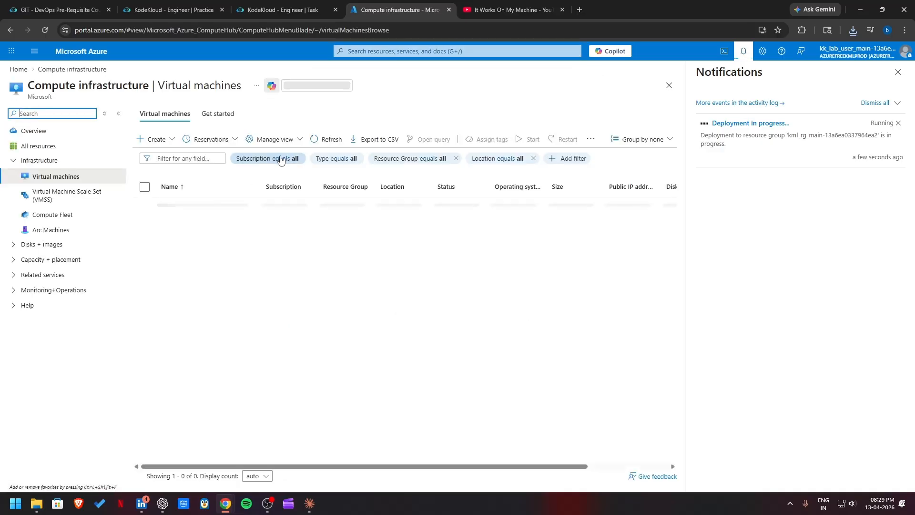
{"action": "left_click", "coordinate": [188, 205]}
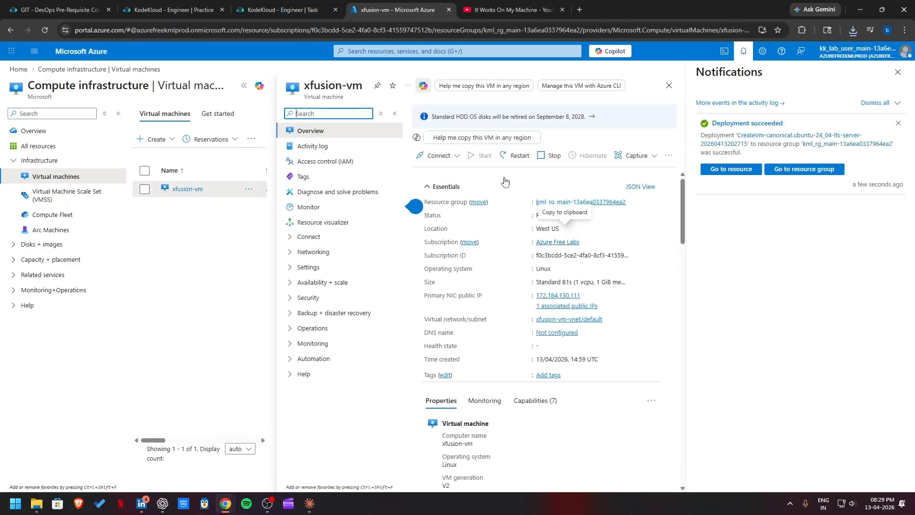
Step: Compare the xfusion-vm overview and properties with the VM requirements in the KodeKloud lab task
{"action": "left_click", "coordinate": [292, 12]}
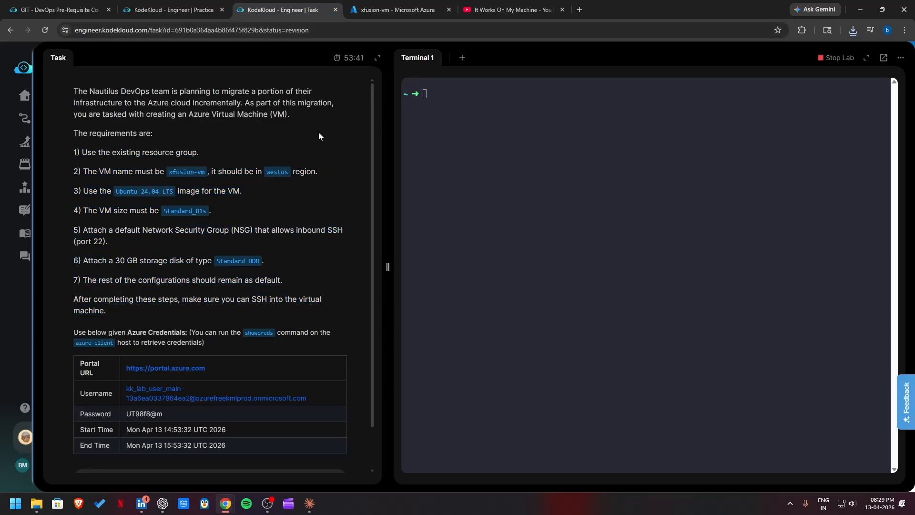
{"action": "left_click", "coordinate": [398, 9]}
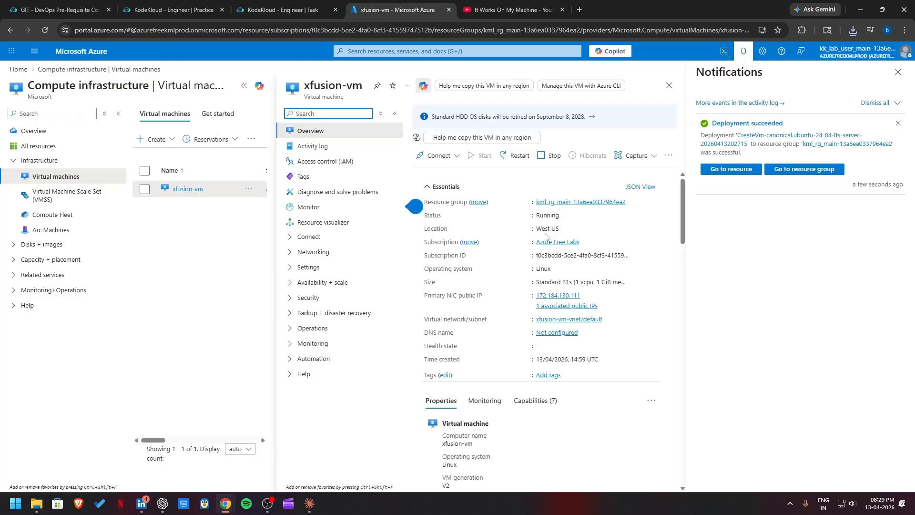
{"action": "left_click", "coordinate": [274, 11]}
{"action": "left_click", "coordinate": [394, 13]}
{"action": "scroll", "coordinate": [499, 287], "scroll_direction": "down", "scroll_amount": 2}
{"action": "scroll", "coordinate": [494, 220], "scroll_direction": "down", "scroll_amount": 3}
{"action": "scroll", "coordinate": [494, 220], "scroll_direction": "down", "scroll_amount": 4}
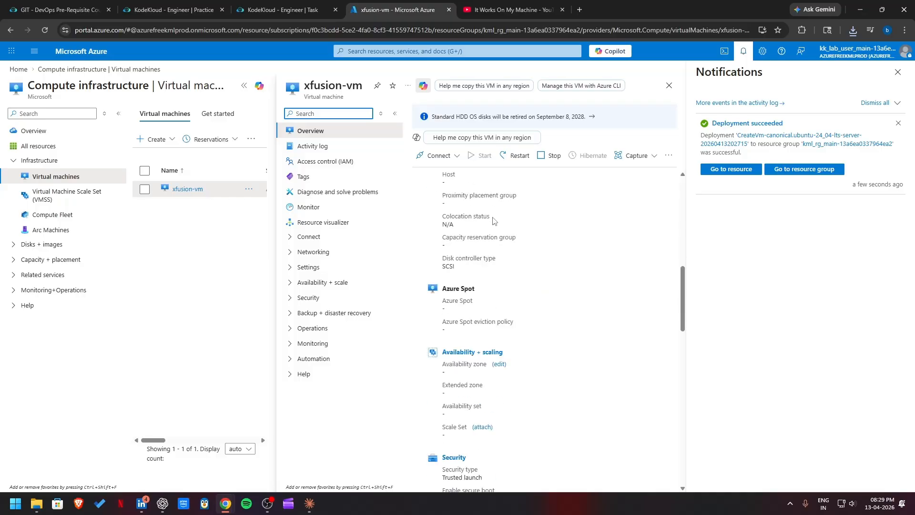
{"action": "scroll", "coordinate": [476, 241], "scroll_direction": "up", "scroll_amount": 9}
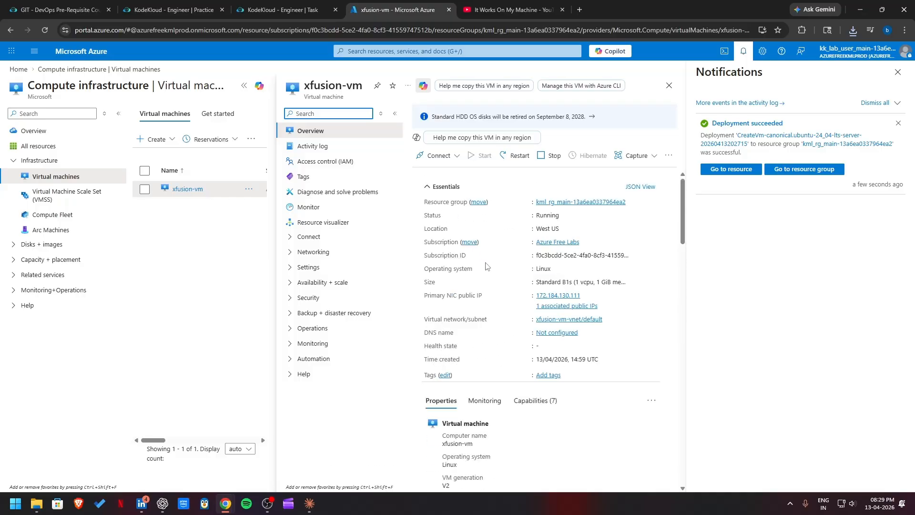
Step: Return to the KodeKloud lab task, submit it for checking, confirm it as finished and read the result message
{"action": "left_click", "coordinate": [279, 9]}
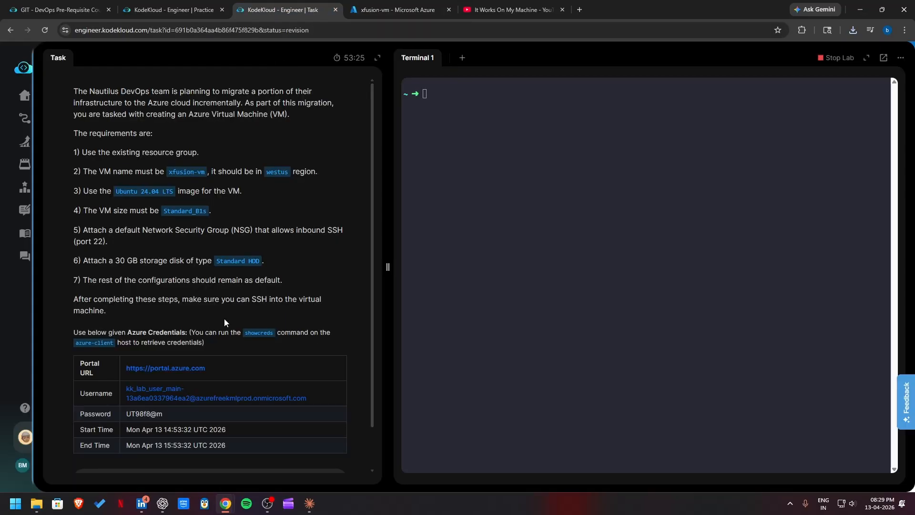
{"action": "scroll", "coordinate": [224, 318], "scroll_direction": "down", "scroll_amount": 2}
{"action": "left_click", "coordinate": [237, 434]}
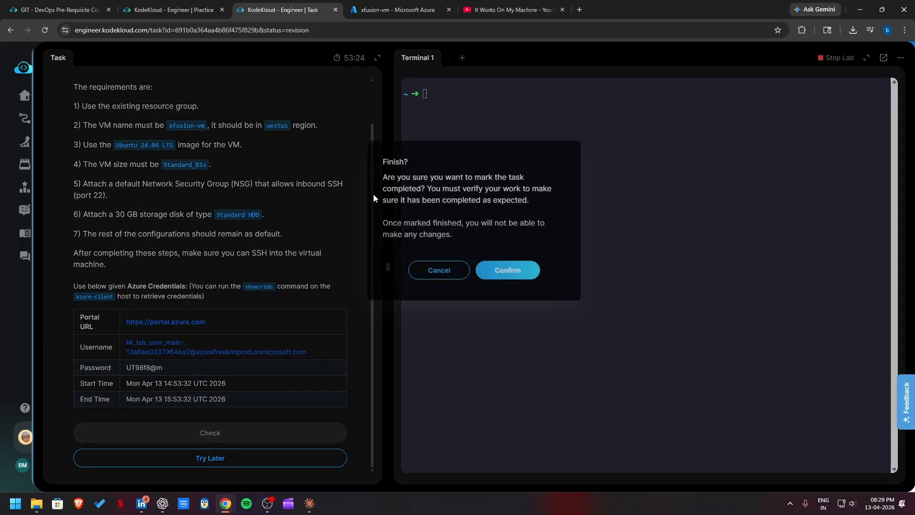
{"action": "left_click", "coordinate": [512, 270]}
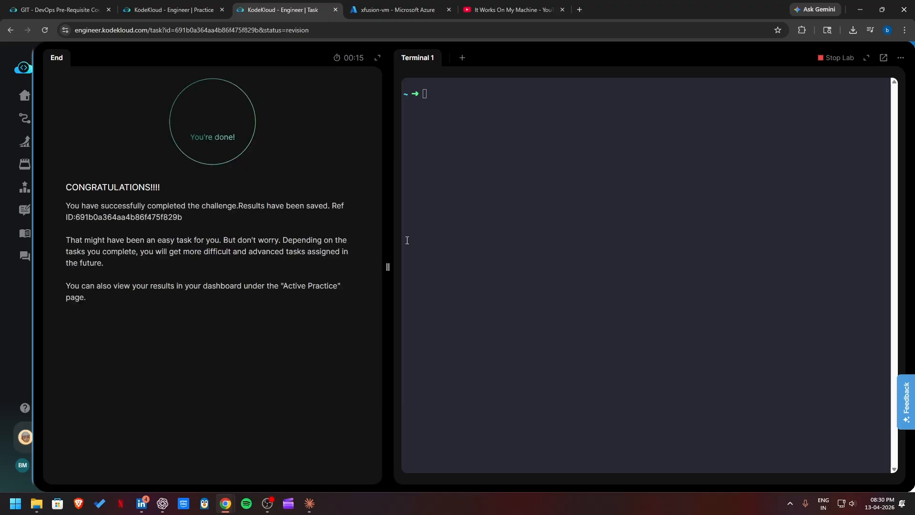
{"action": "left_click_drag", "start_coordinate": [106, 311], "coordinate": [75, 194]}
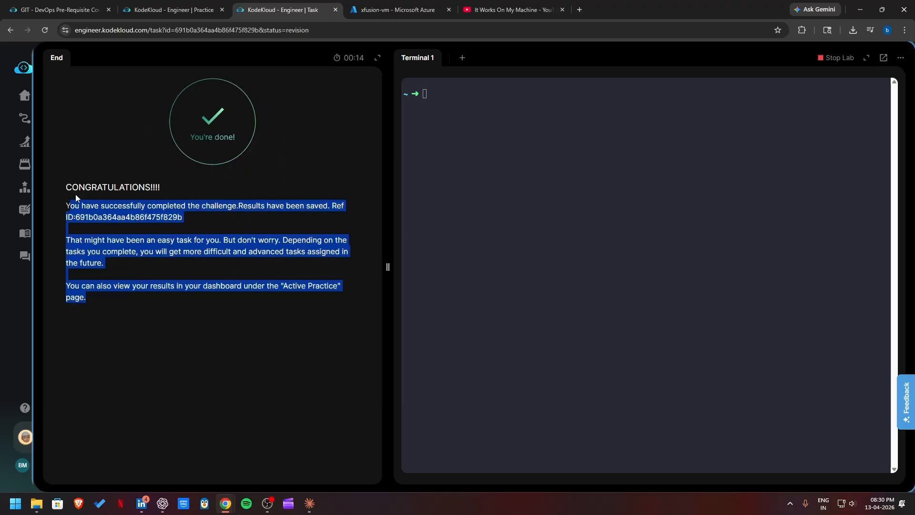
{"action": "left_click", "coordinate": [142, 158]}
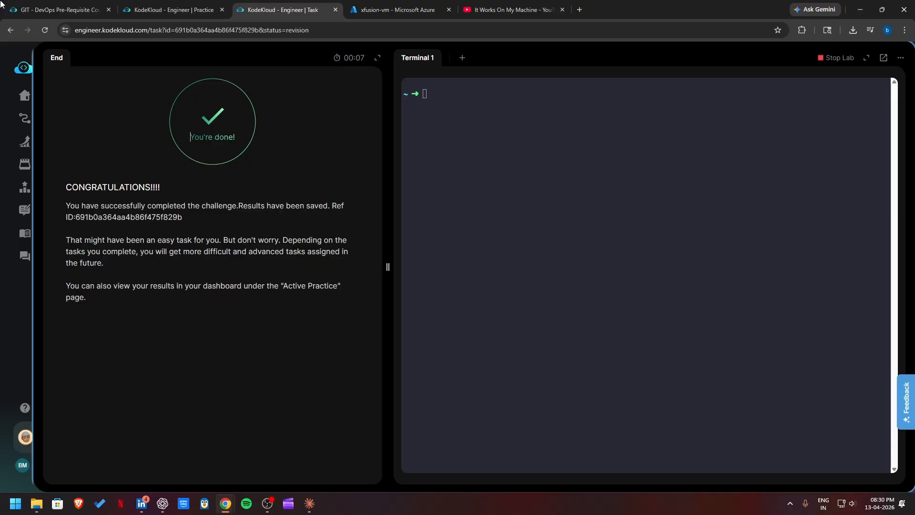
Step: Look over the KodeKloud practice task list and revisit the xfusion-vm overview in the Azure portal
{"action": "left_click", "coordinate": [174, 9]}
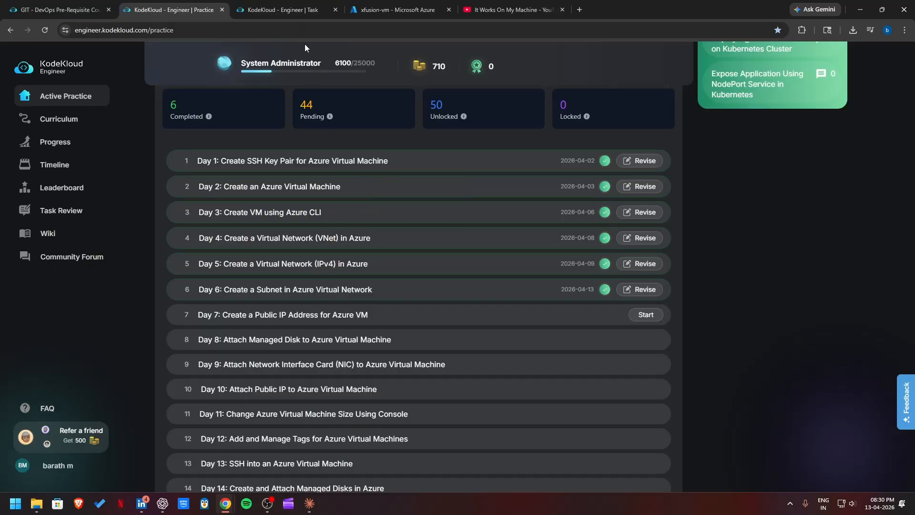
{"action": "left_click", "coordinate": [283, 9]}
{"action": "left_click", "coordinate": [398, 10]}
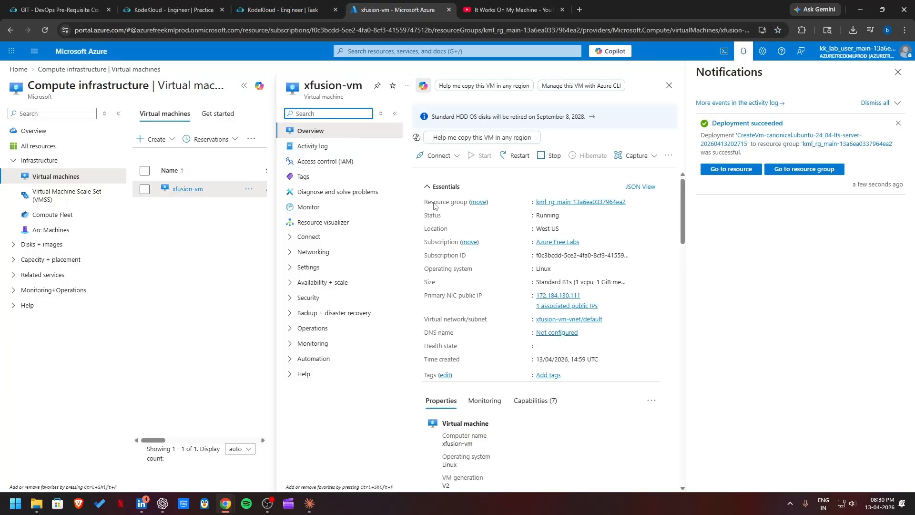
{"action": "left_click", "coordinate": [171, 10]}
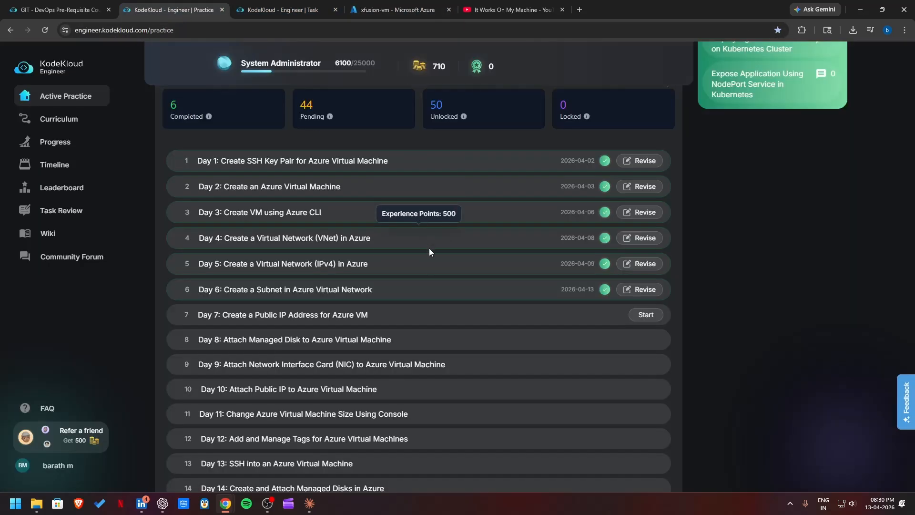